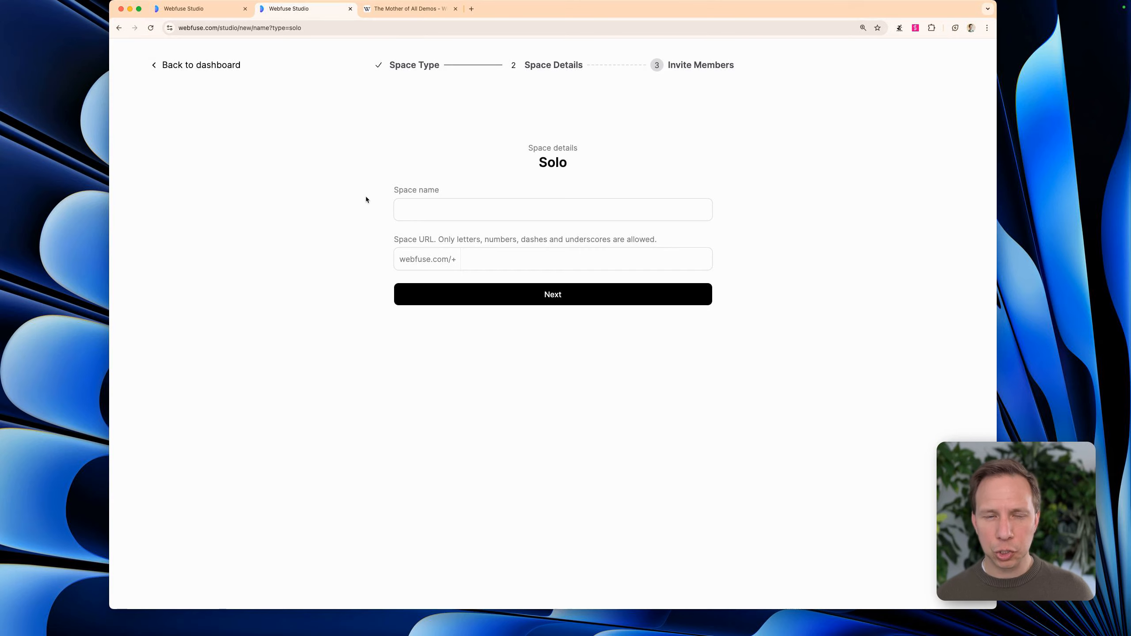
Look through the Wikipedia article The Mother of All Demos down to its Influence section
{"action": "left_click", "coordinate": [409, 11]}
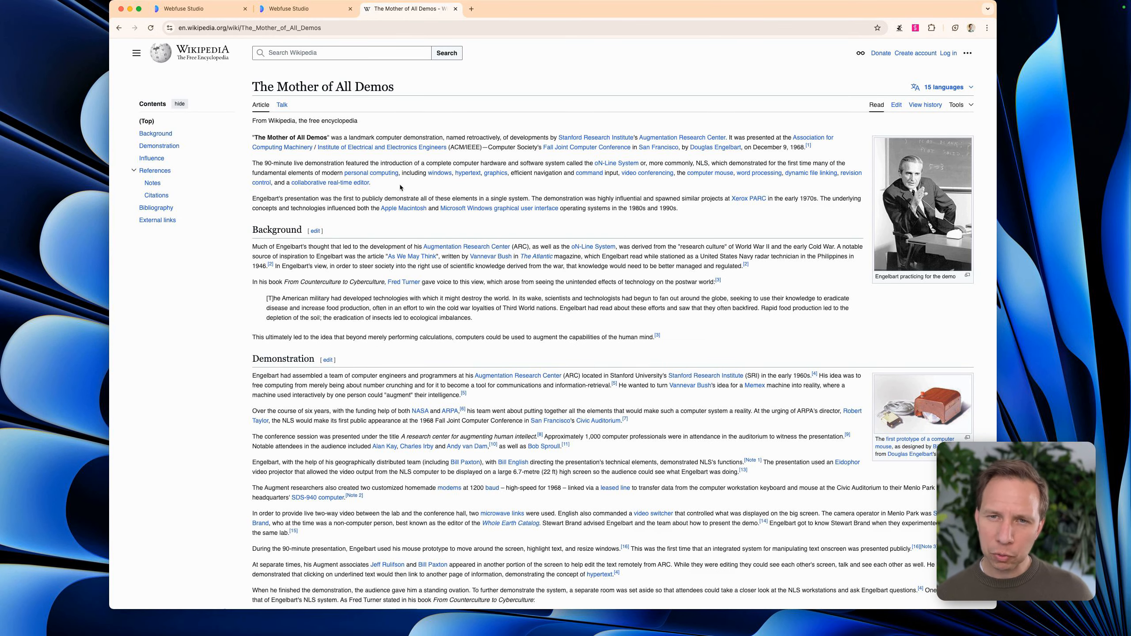
{"action": "scroll", "coordinate": [399, 186], "scroll_direction": "down", "scroll_amount": 3}
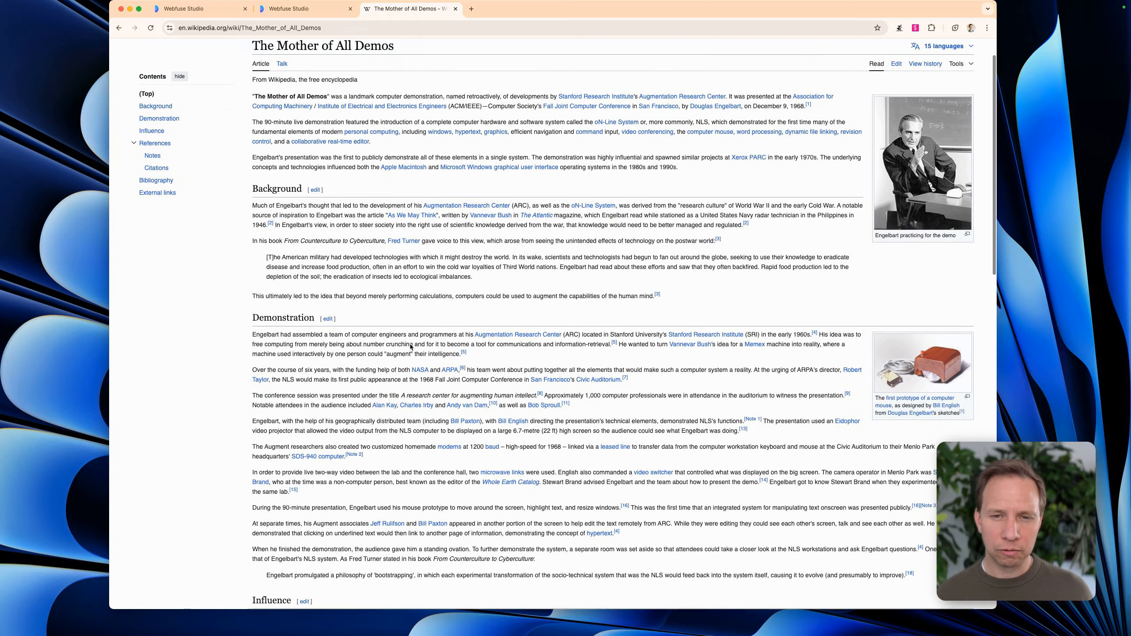
{"action": "scroll", "coordinate": [411, 347], "scroll_direction": "down", "scroll_amount": 4}
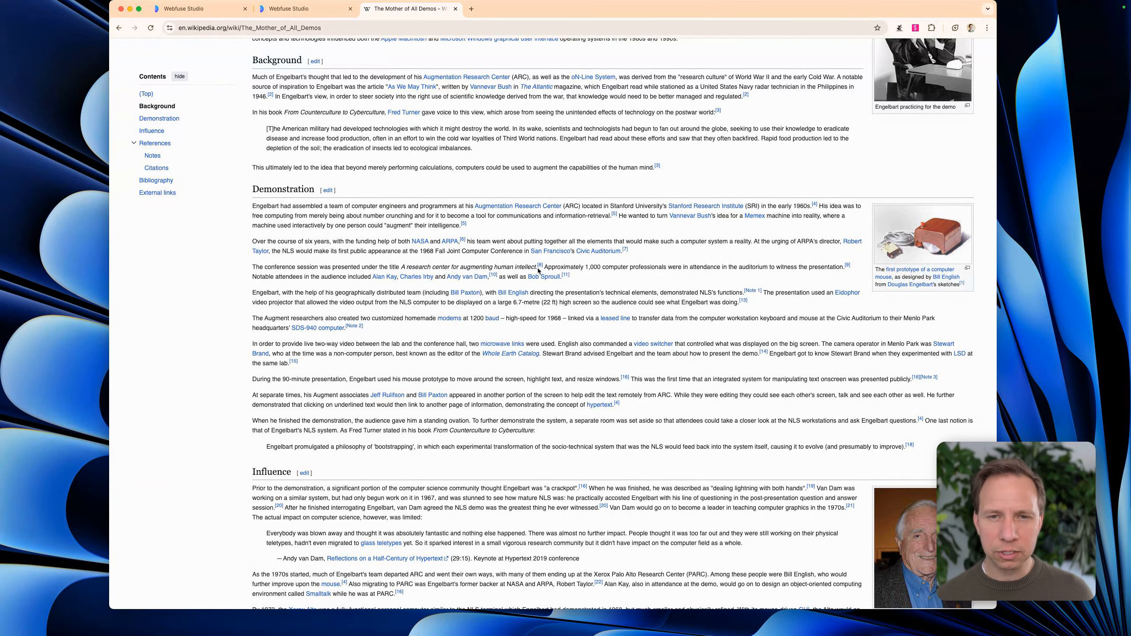
{"action": "scroll", "coordinate": [538, 269], "scroll_direction": "up", "scroll_amount": 7}
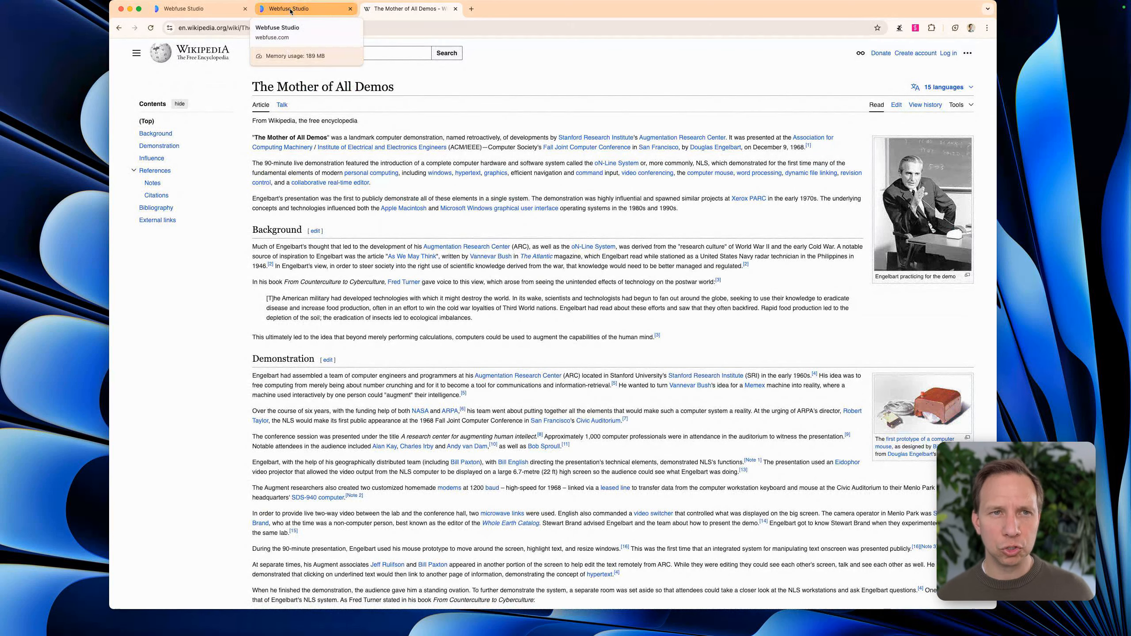
Create the Solo space with the name and URL slug wikipedia, keeping the default visibility and access, and open it
{"action": "left_click", "coordinate": [290, 9]}
{"action": "left_click", "coordinate": [435, 207]}
{"action": "type", "text": "W"}
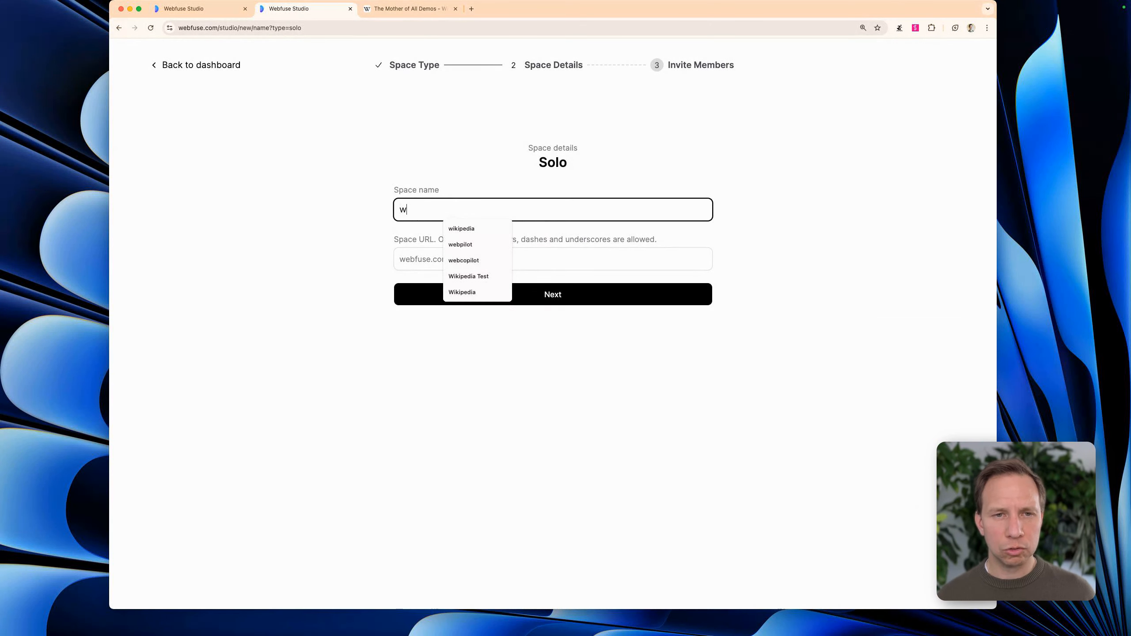
{"action": "type", "text": "ikipedia"}
{"action": "left_click", "coordinate": [580, 264]}
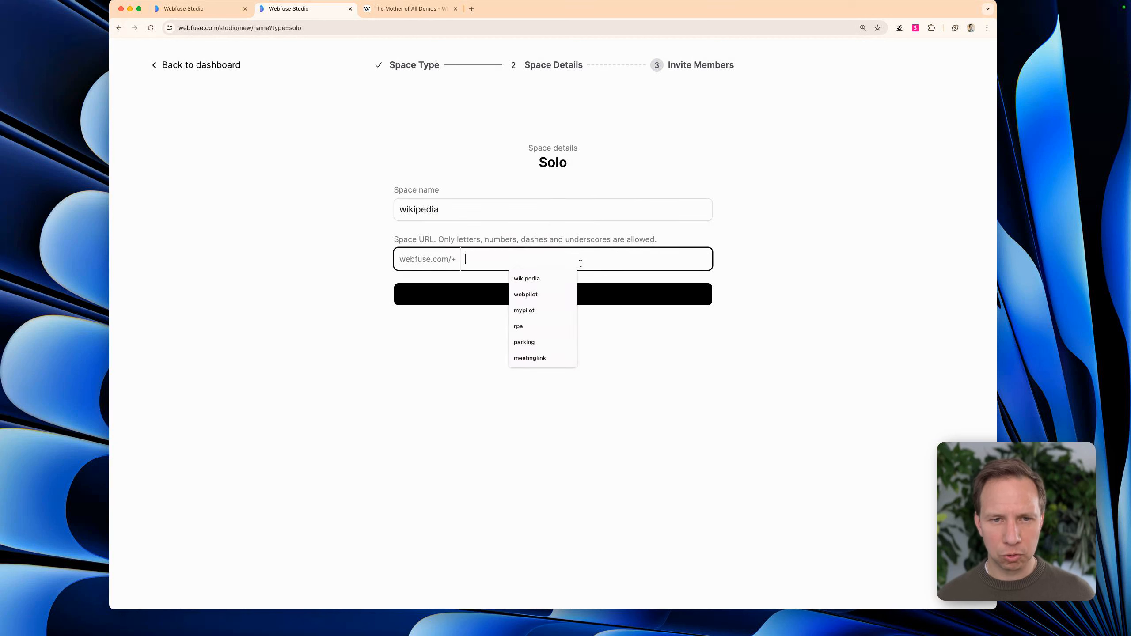
{"action": "type", "text": "wikipedia"}
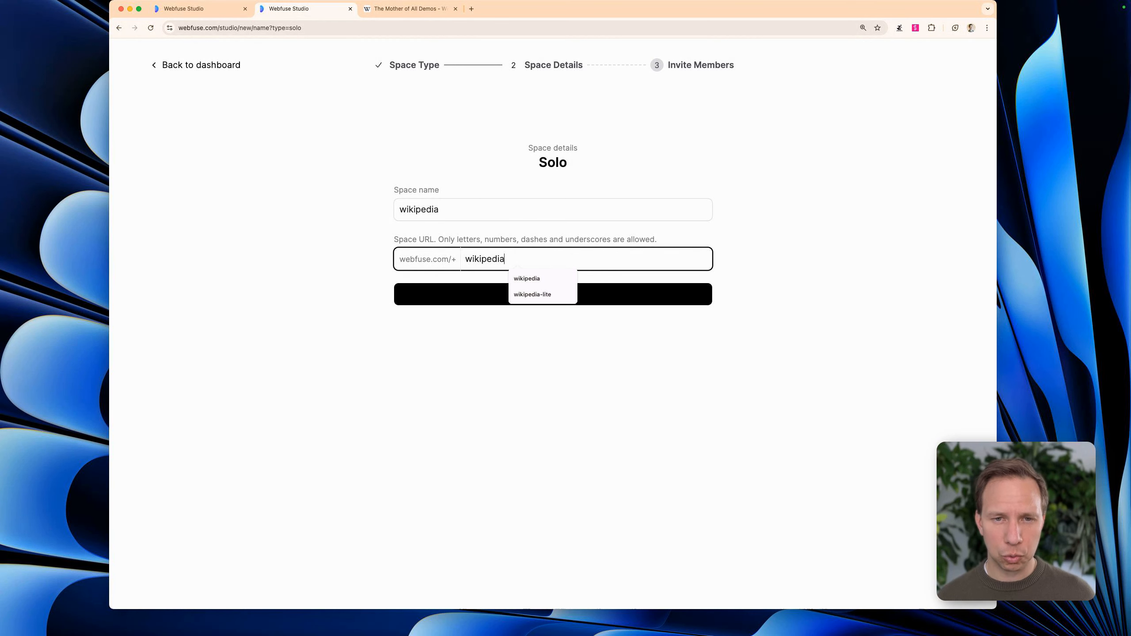
{"action": "left_click", "coordinate": [494, 430]}
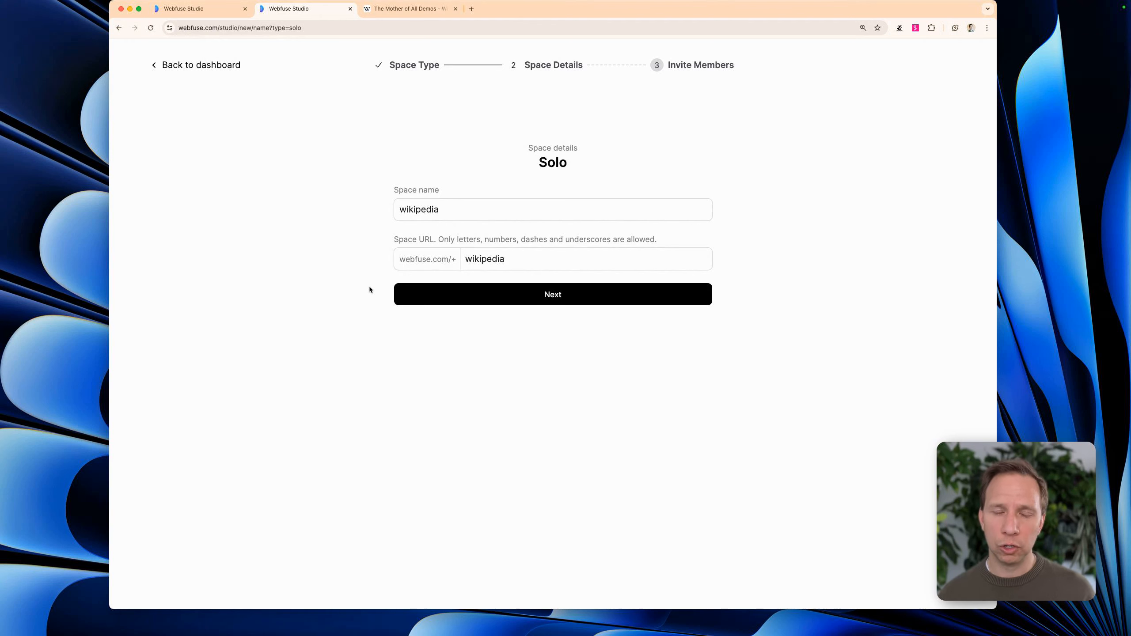
{"action": "left_click", "coordinate": [533, 299]}
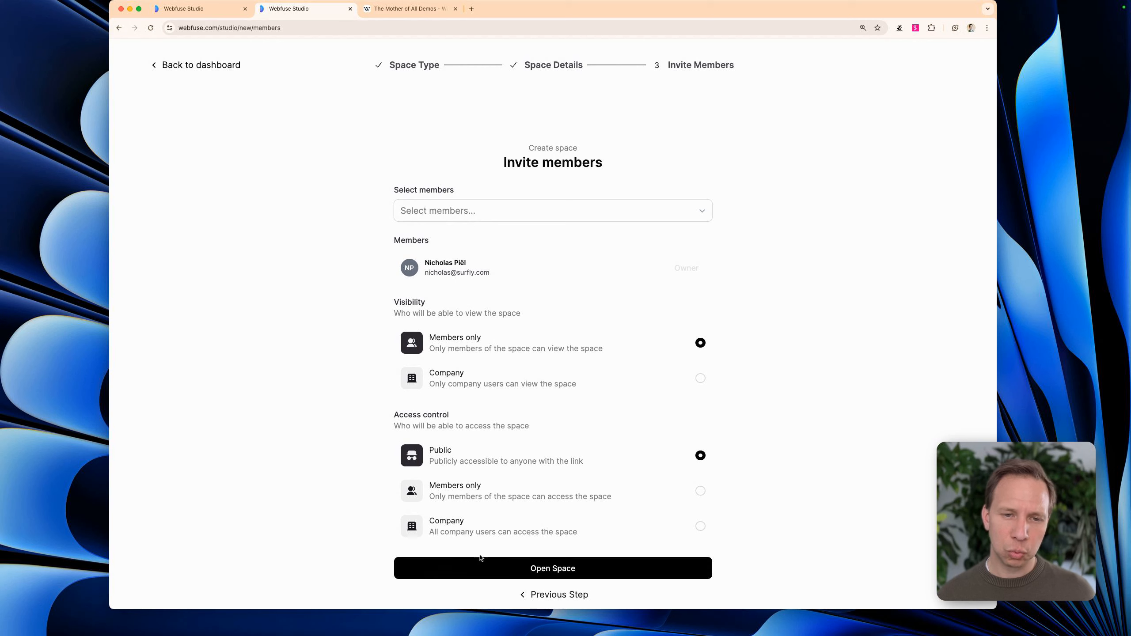
{"action": "left_click", "coordinate": [519, 569]}
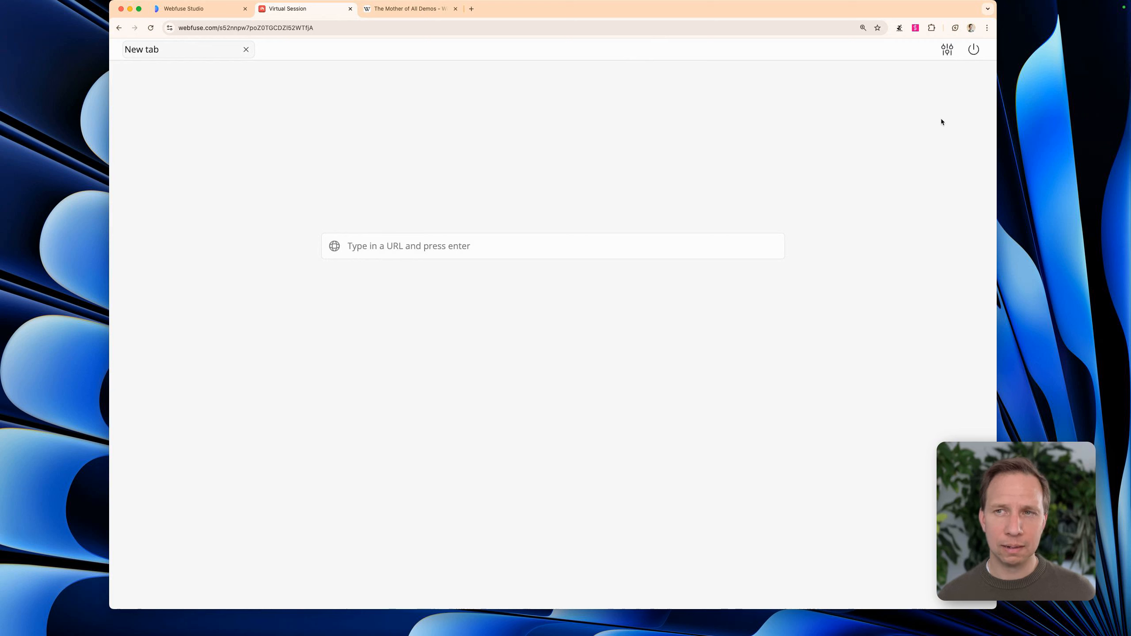
Set the space's startup to open the specific page wikipedia.com, save the settings and close the editor
{"action": "left_click", "coordinate": [947, 51]}
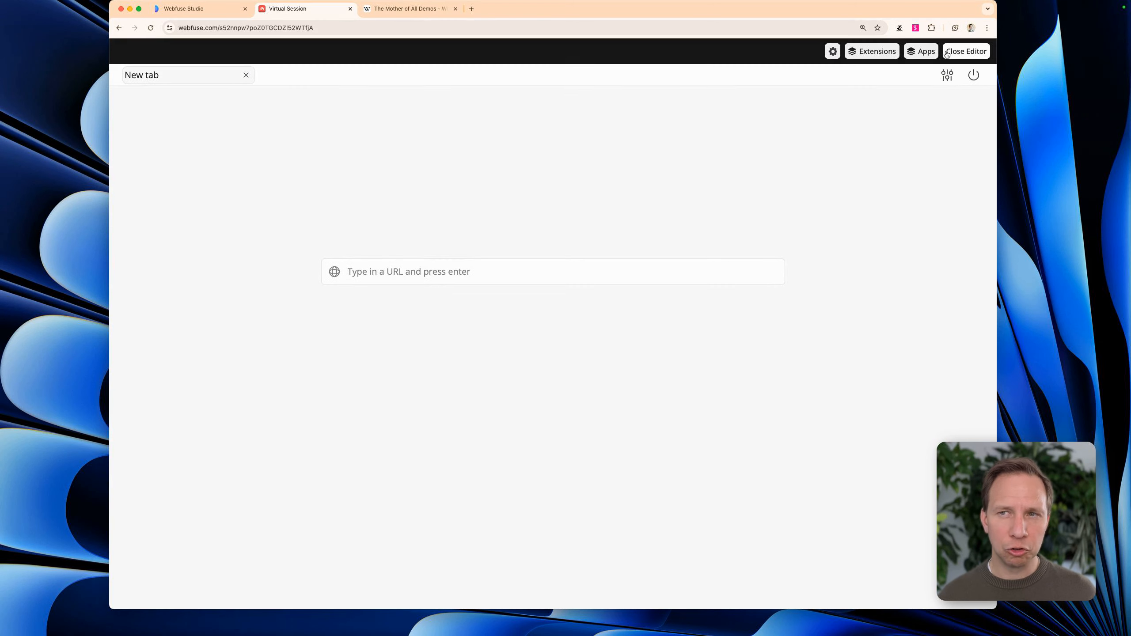
{"action": "left_click", "coordinate": [833, 51]}
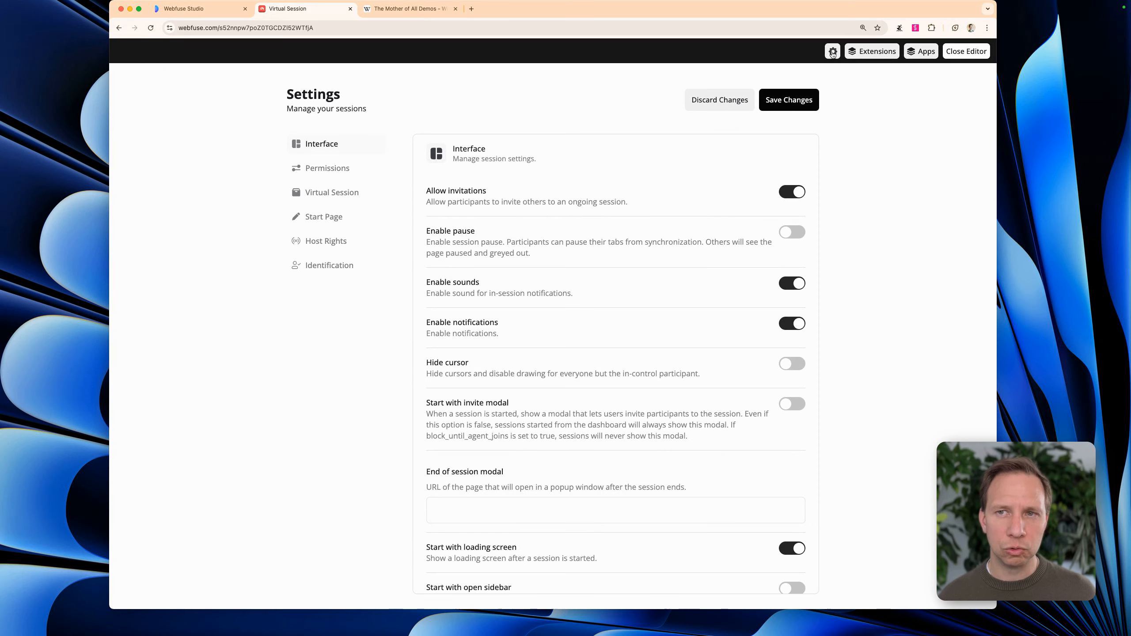
{"action": "left_click", "coordinate": [317, 220]}
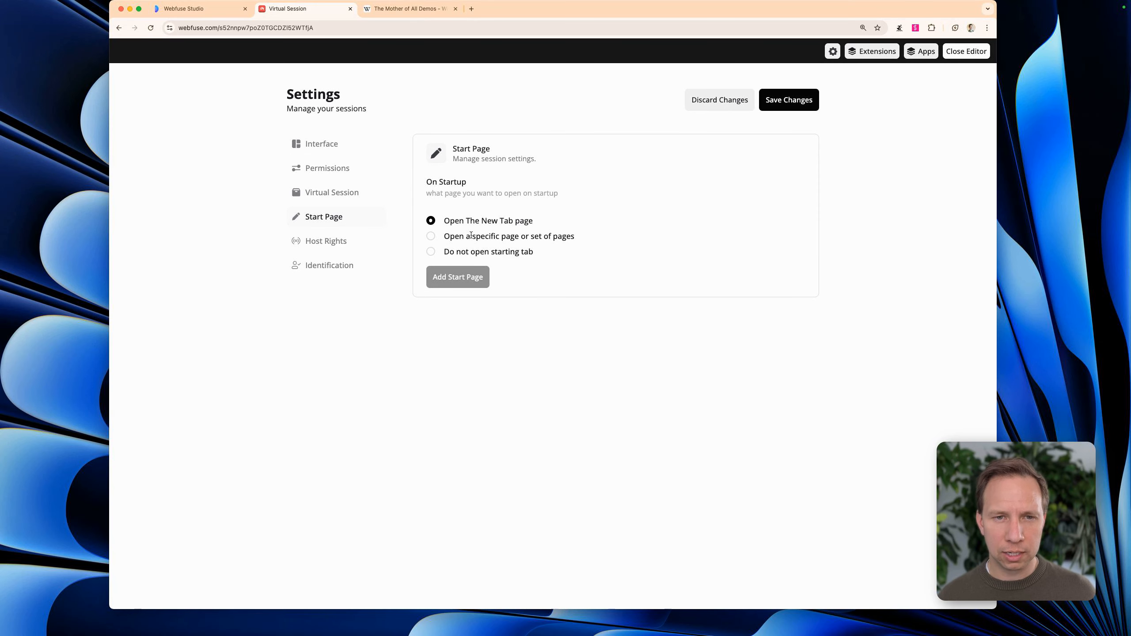
{"action": "left_click", "coordinate": [431, 236]}
{"action": "left_click", "coordinate": [449, 276]}
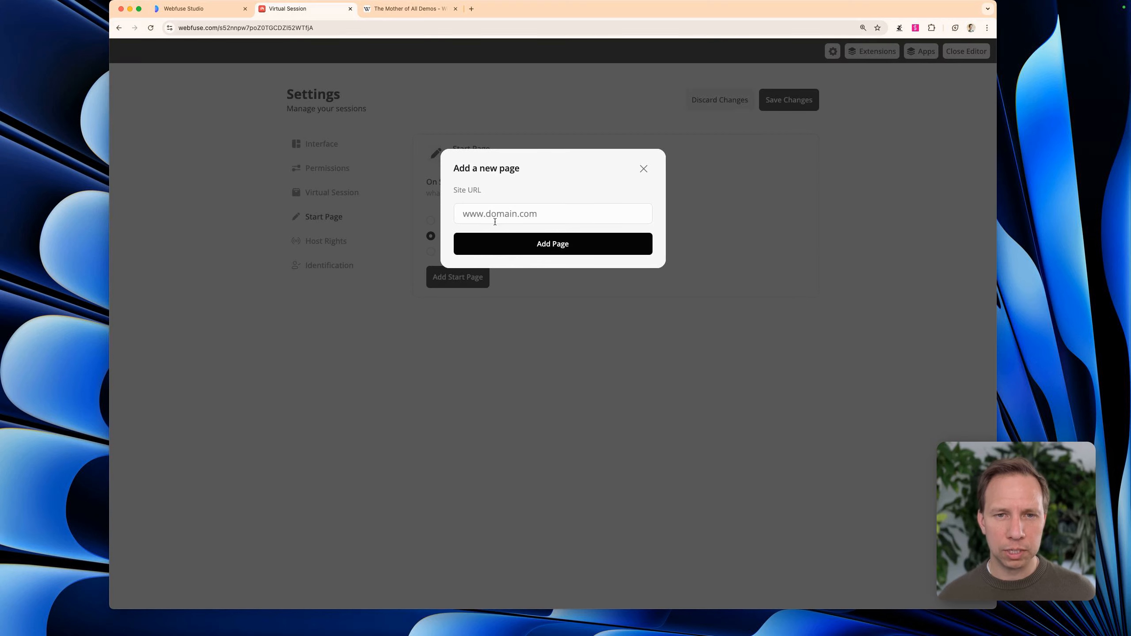
{"action": "type", "text": "wiki"}
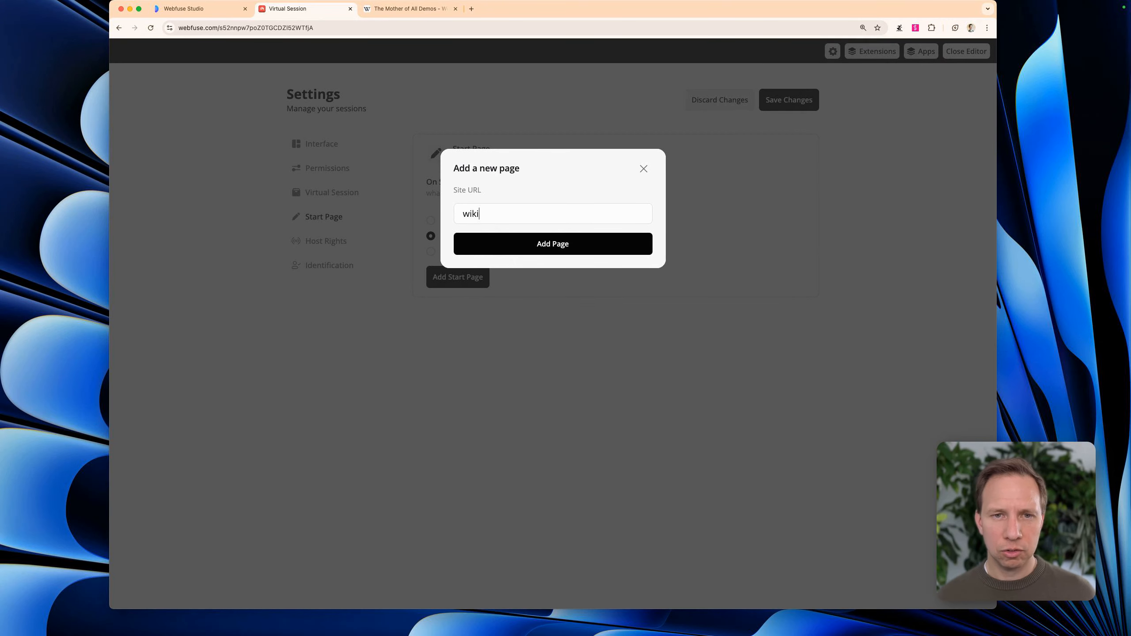
{"action": "type", "text": "pedia.com"}
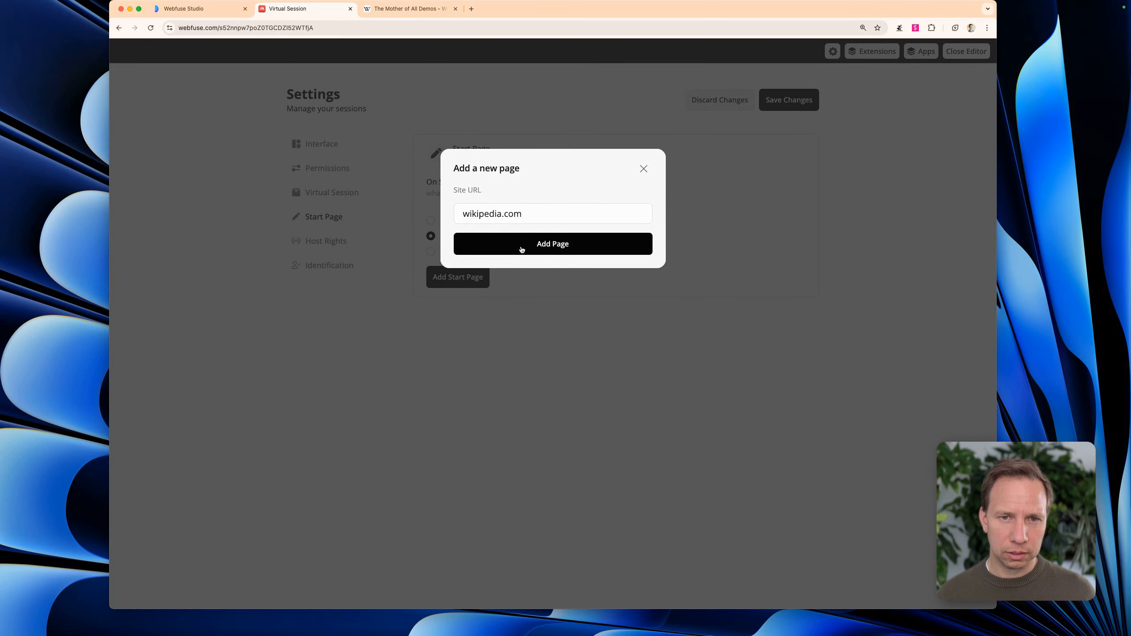
{"action": "left_click", "coordinate": [521, 250]}
{"action": "left_click", "coordinate": [793, 104]}
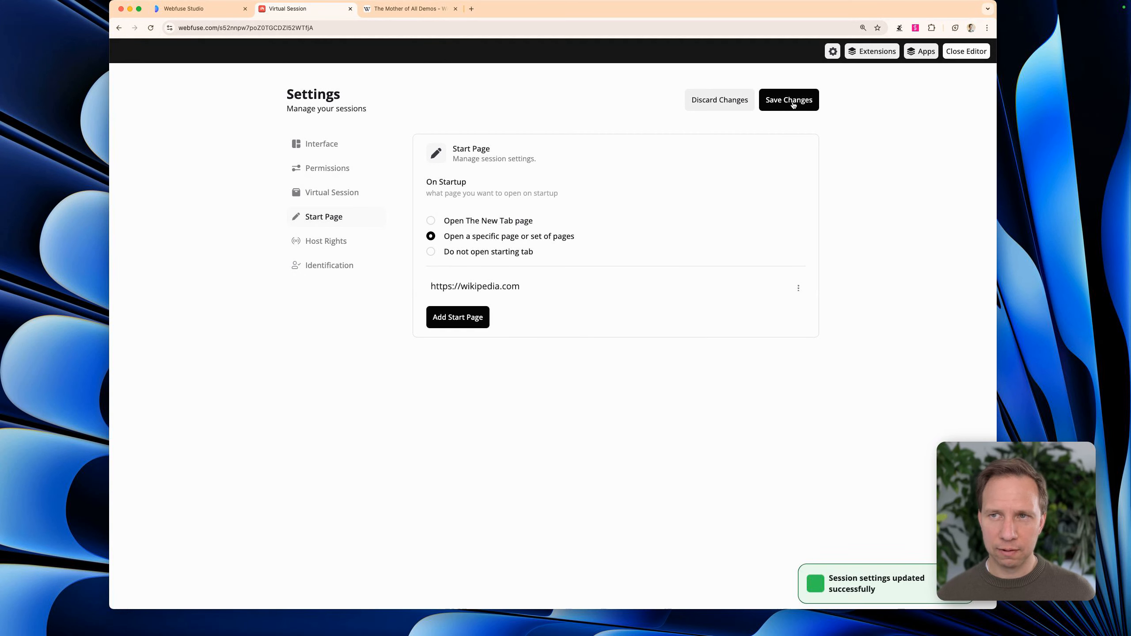
{"action": "left_click", "coordinate": [960, 52]}
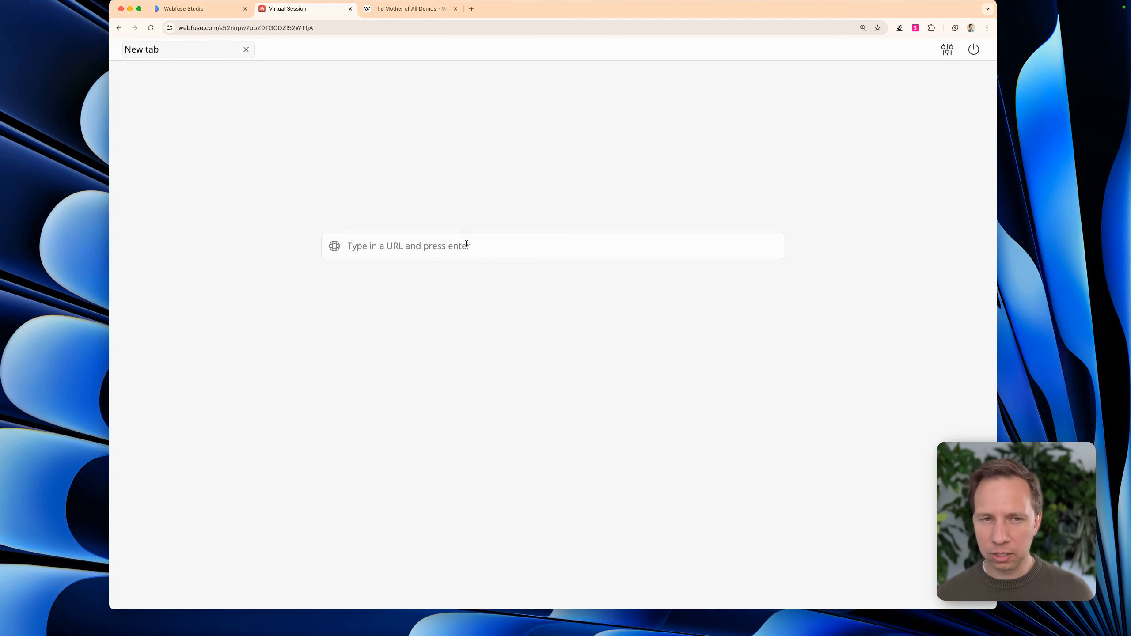
Upload the focus mode extension folder from the computer to the space's Default Storage and close the editor
{"action": "left_click", "coordinate": [947, 49]}
{"action": "left_click", "coordinate": [864, 54]}
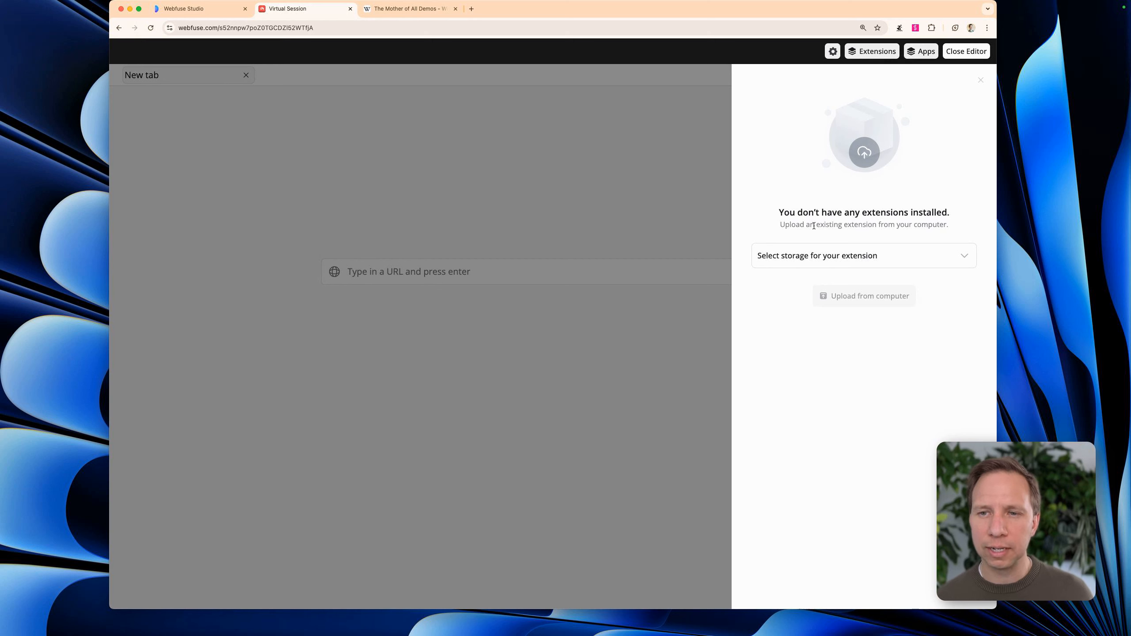
{"action": "left_click", "coordinate": [808, 257]}
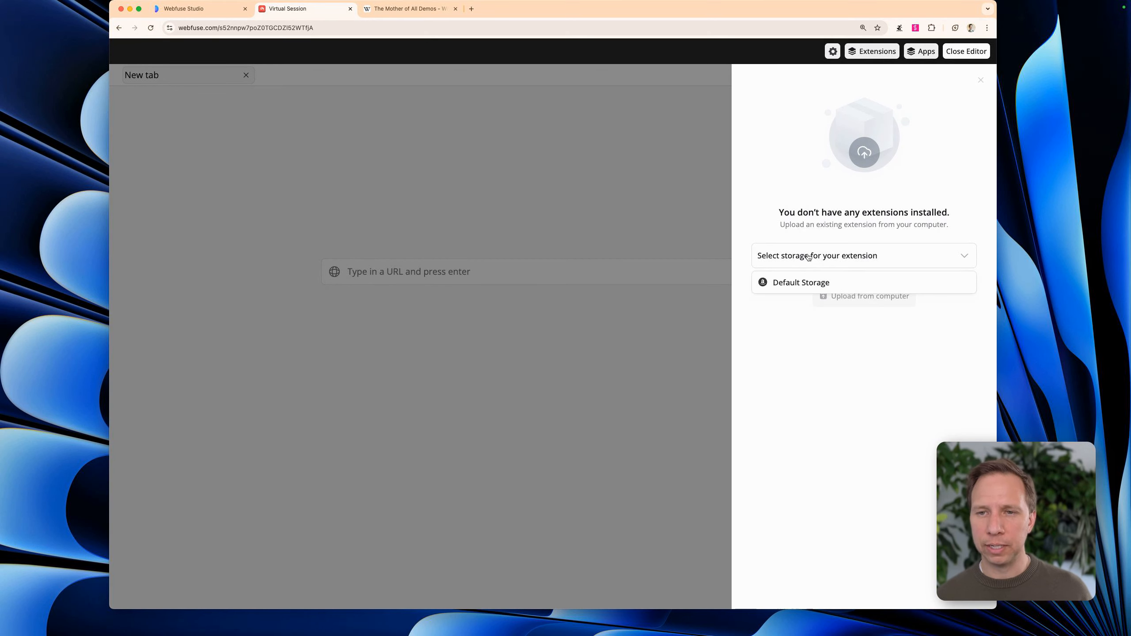
{"action": "left_click", "coordinate": [800, 282]}
{"action": "left_click", "coordinate": [846, 297]}
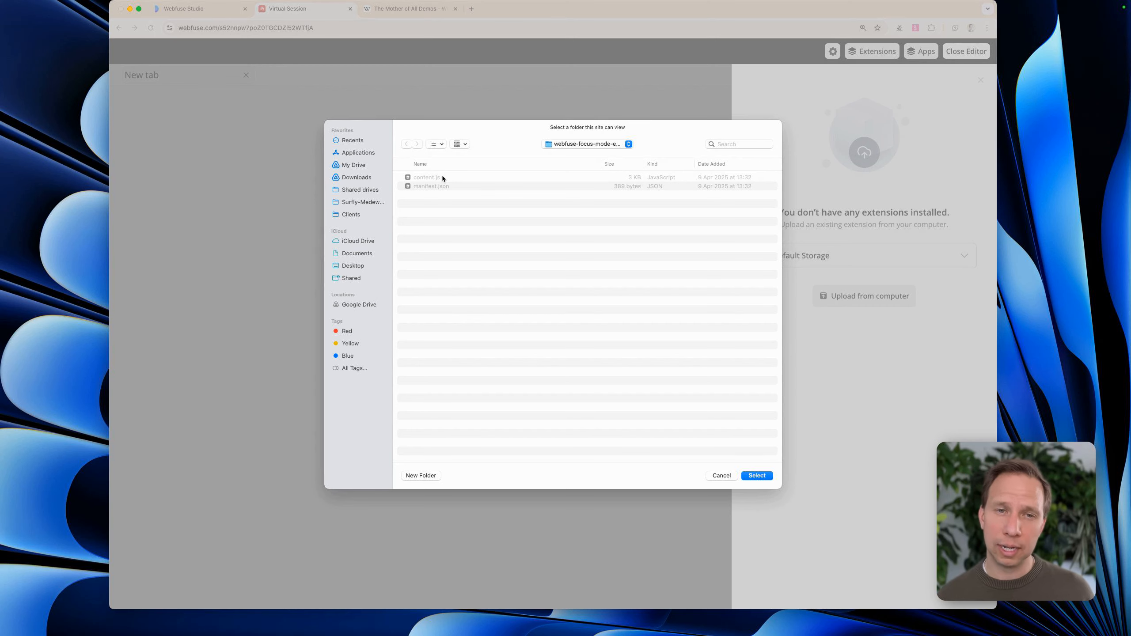
{"action": "left_click", "coordinate": [756, 476]}
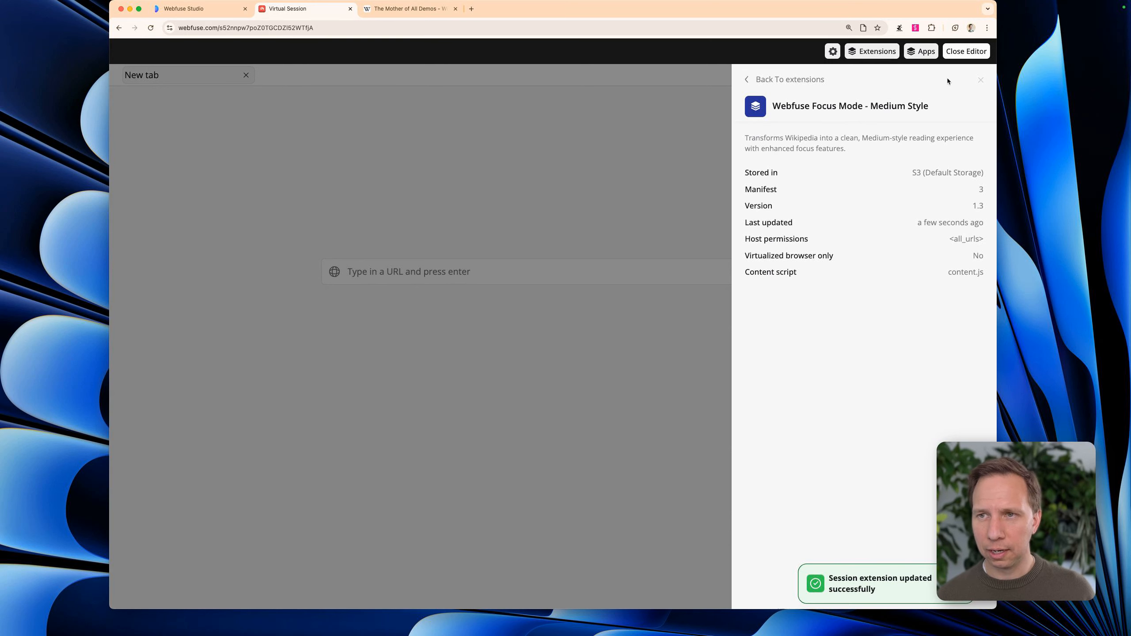
{"action": "left_click", "coordinate": [963, 51]}
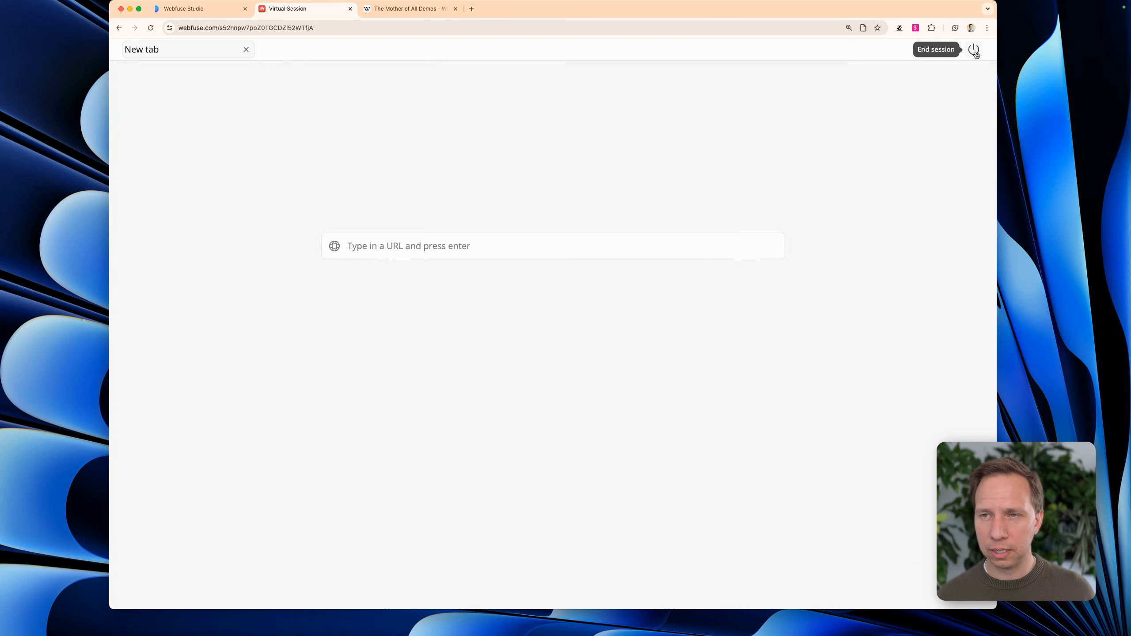
End the virtual session and open the wikipedia space from the refreshed list of spaces in Webfuse Studio
{"action": "left_click", "coordinate": [975, 50]}
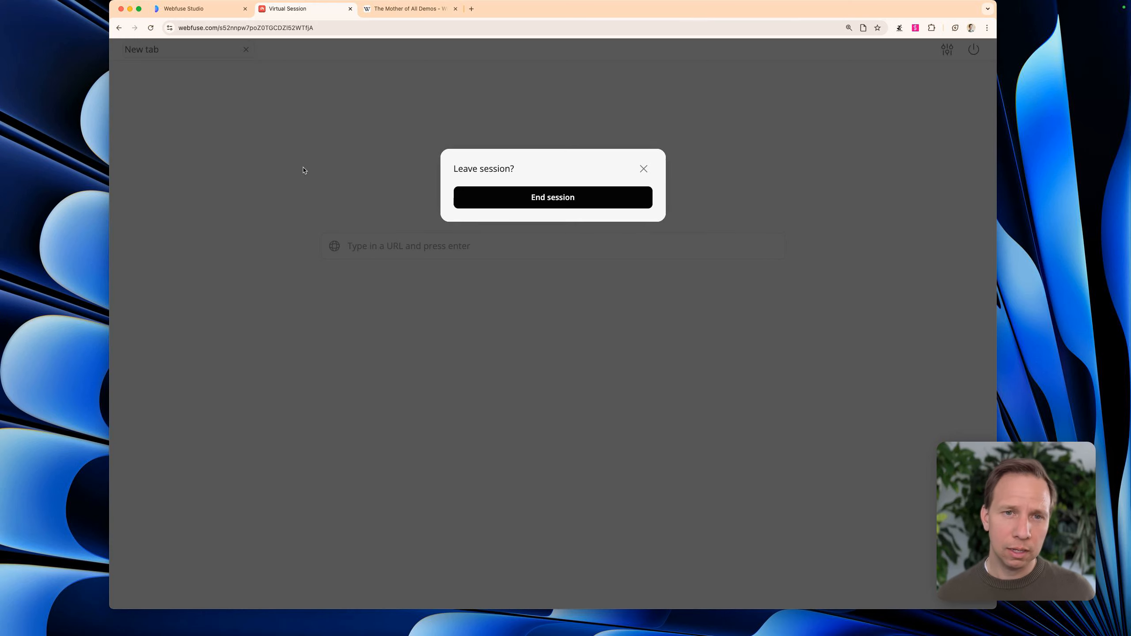
{"action": "left_click", "coordinate": [489, 195]}
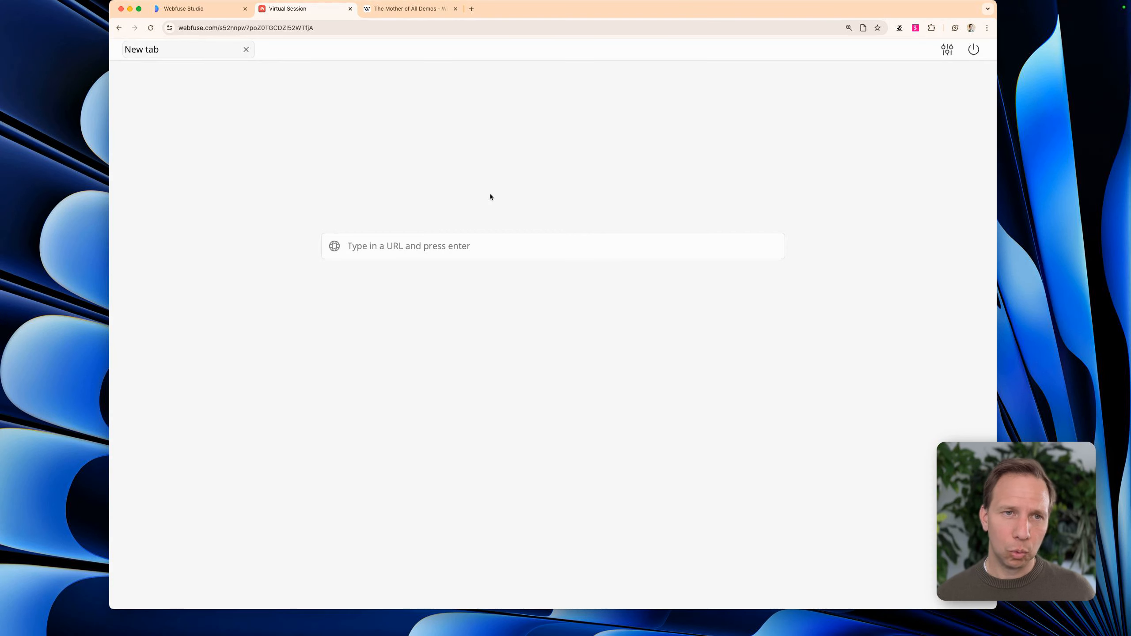
{"action": "left_click", "coordinate": [190, 10]}
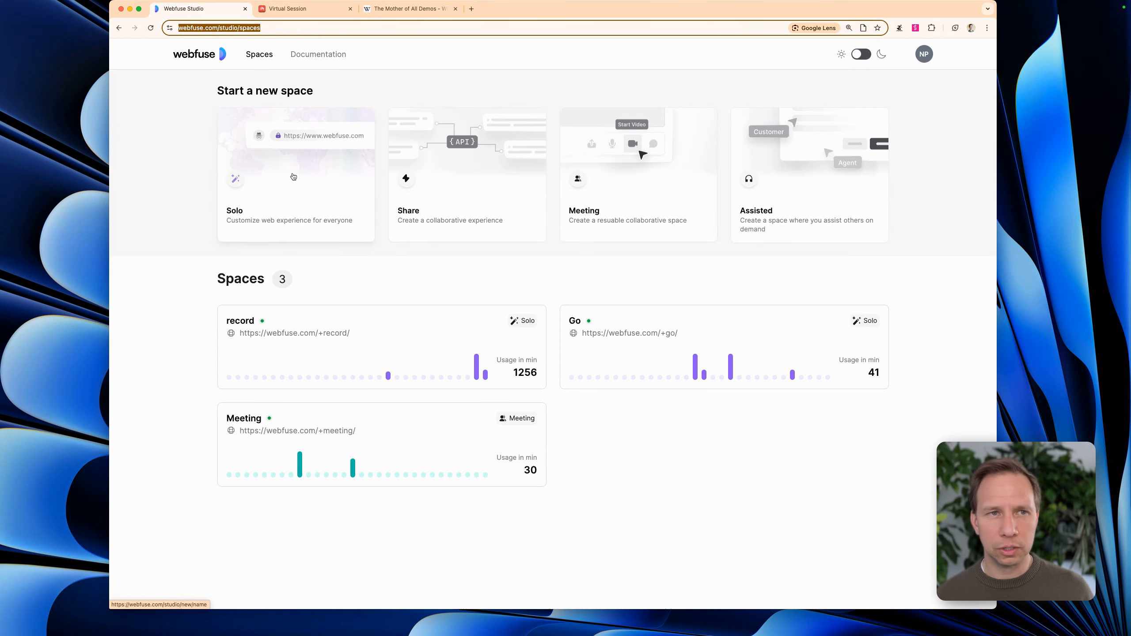
{"action": "left_click", "coordinate": [151, 28]}
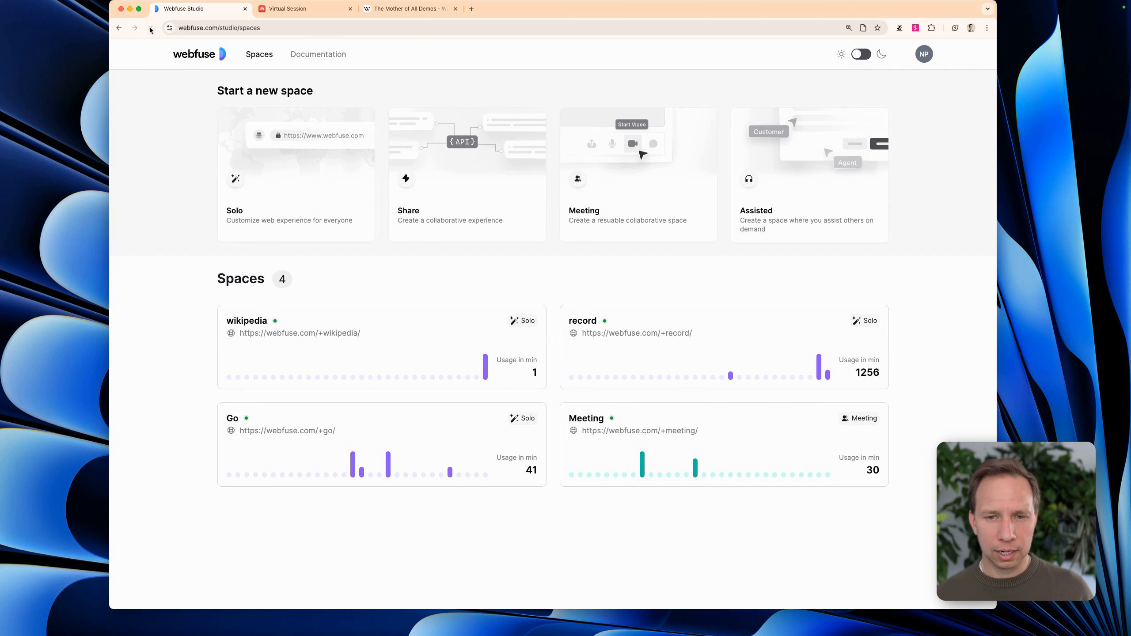
{"action": "left_click", "coordinate": [337, 368]}
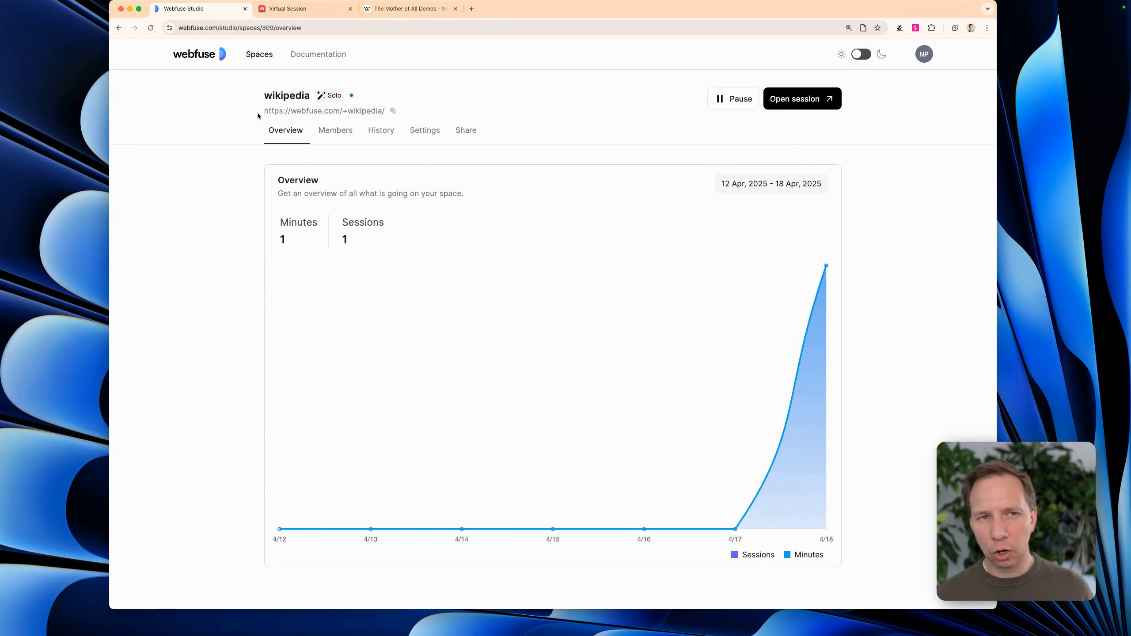
Open the wikipedia space's landing page for customising and set its title to "Wikipedia Lite Mode"
{"action": "left_click", "coordinate": [463, 130]}
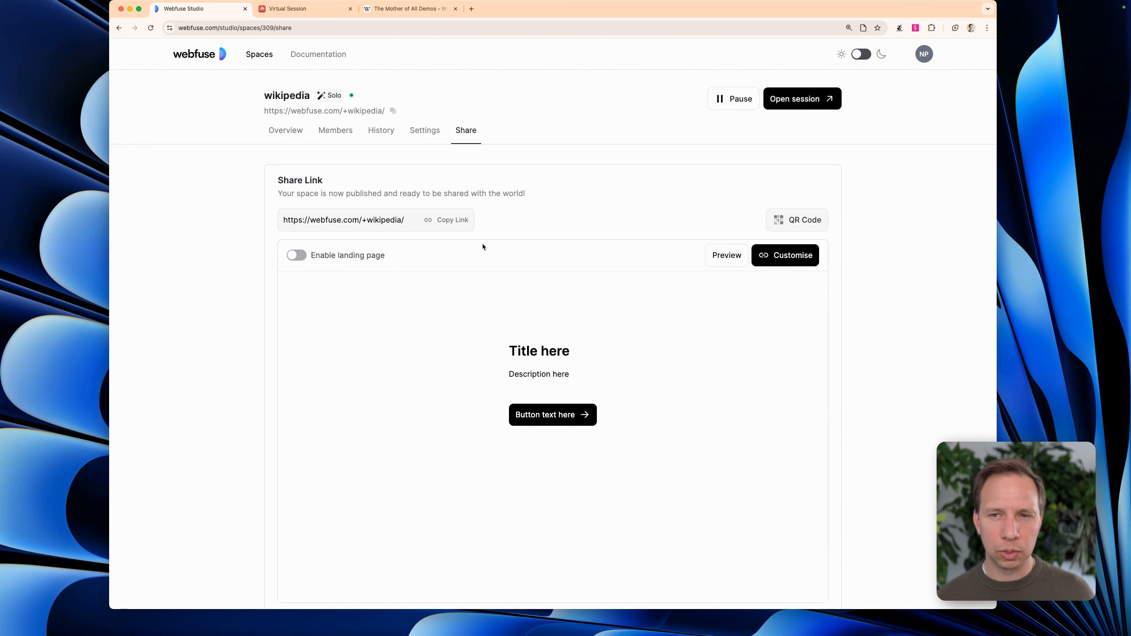
{"action": "left_click", "coordinate": [781, 255]}
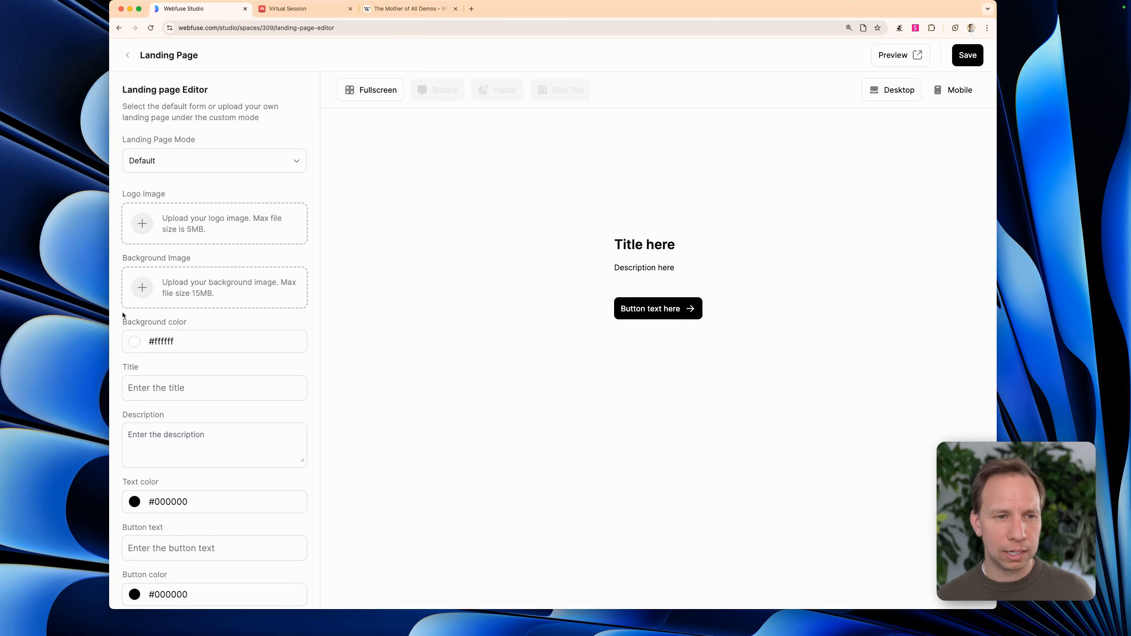
{"action": "scroll", "coordinate": [182, 417], "scroll_direction": "down", "scroll_amount": 3}
{"action": "scroll", "coordinate": [157, 348], "scroll_direction": "down", "scroll_amount": 1}
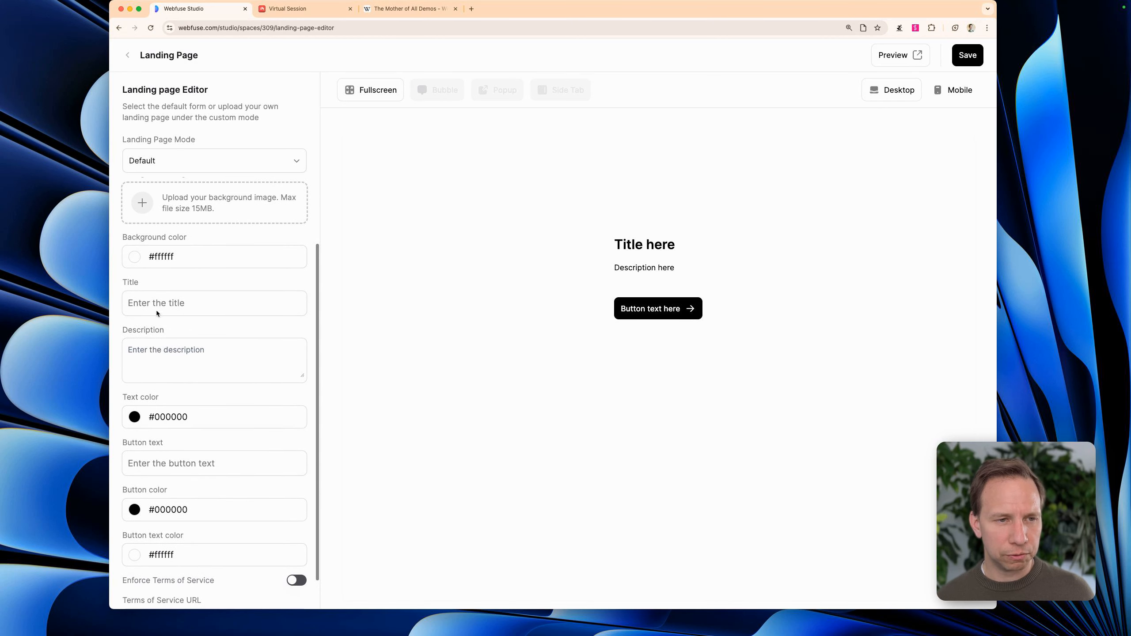
{"action": "left_click", "coordinate": [178, 303]}
{"action": "type", "text": "Wikipe"}
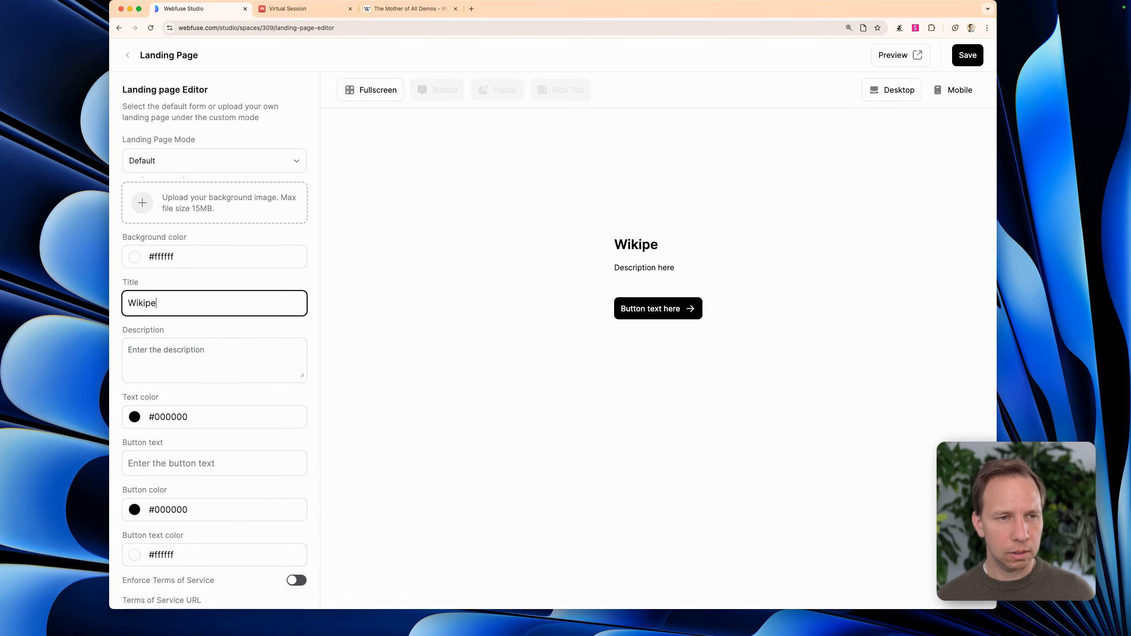
{"action": "type", "text": "dia Lite Mode"}
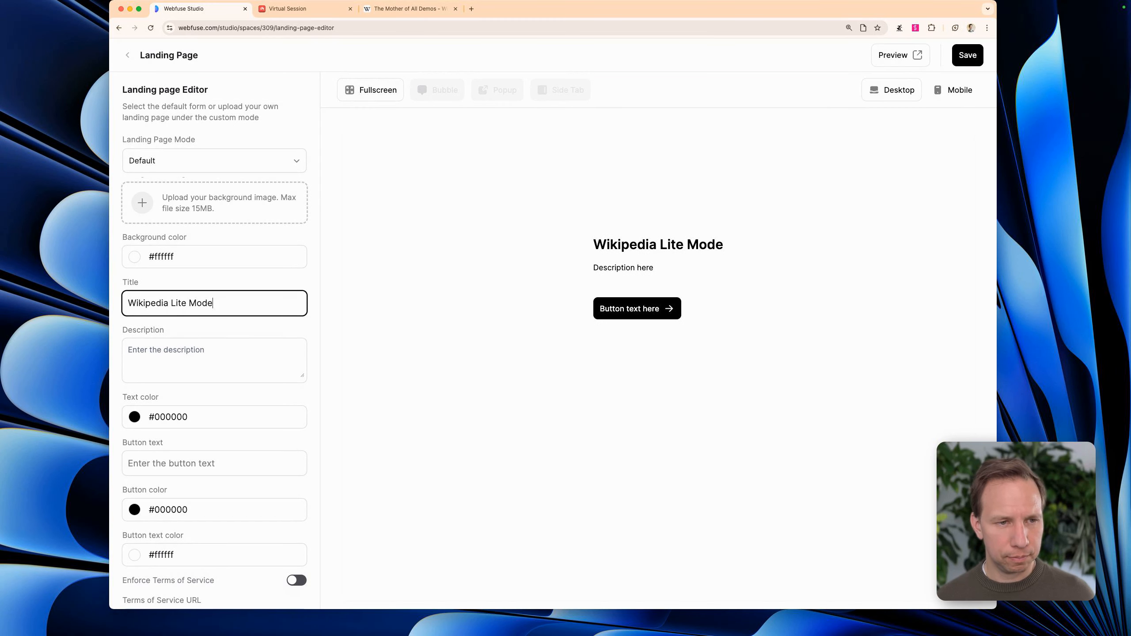
Set the landing page description to "This will render Wikipedia in a more Medium like layout."
{"action": "left_click", "coordinate": [151, 367]}
{"action": "type", "text": "This will r"}
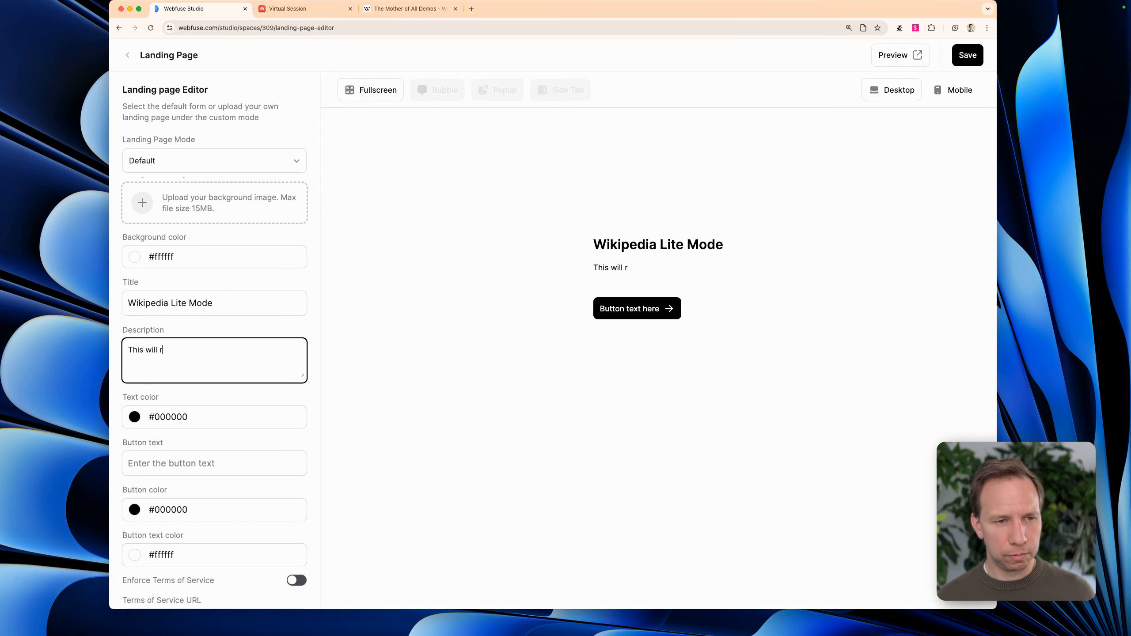
{"action": "type", "text": "ender Wikipedia"}
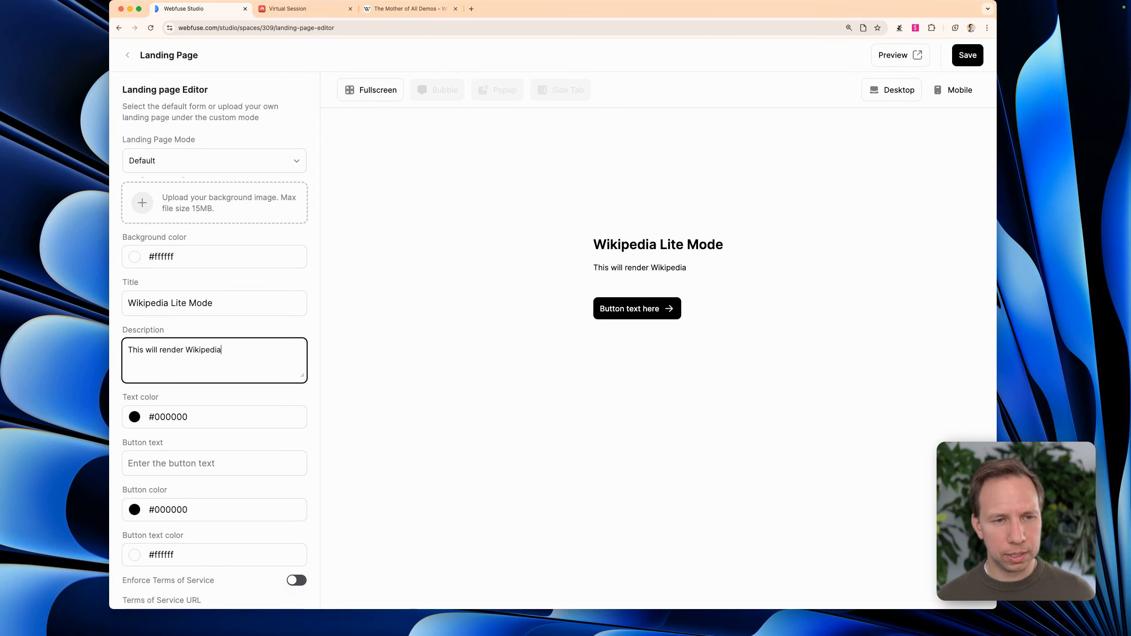
{"action": "type", "text": " in a more Medium like layout"}
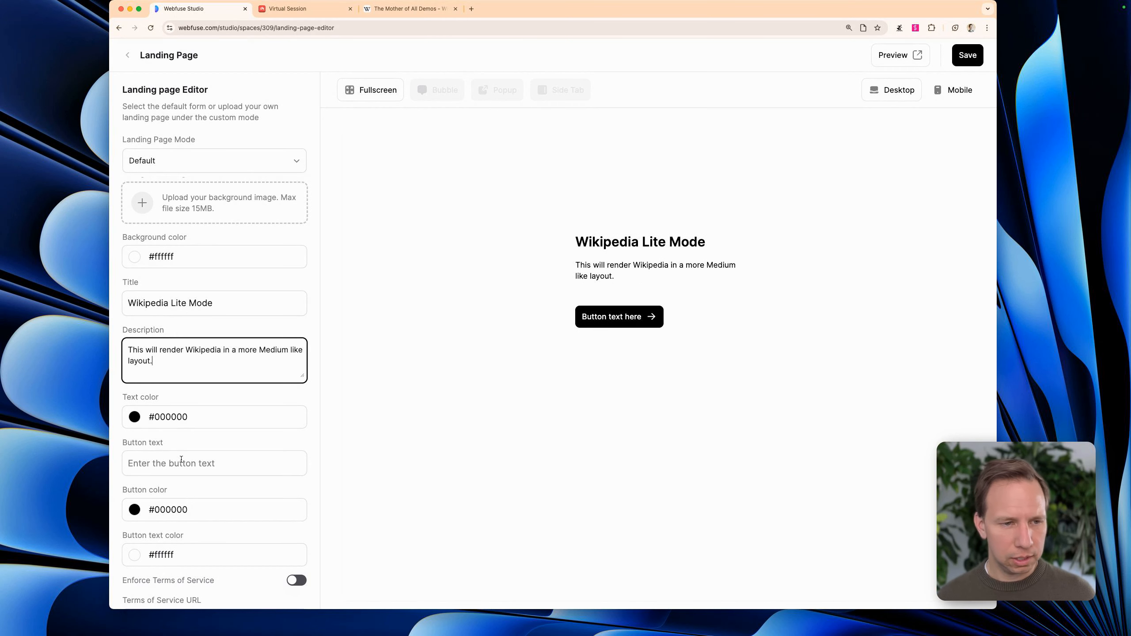
{"action": "type", "text": "."}
Change the landing page's background color to light grey #cfcfcf
{"action": "scroll", "coordinate": [181, 459], "scroll_direction": "down", "scroll_amount": 2}
{"action": "left_click", "coordinate": [136, 226]}
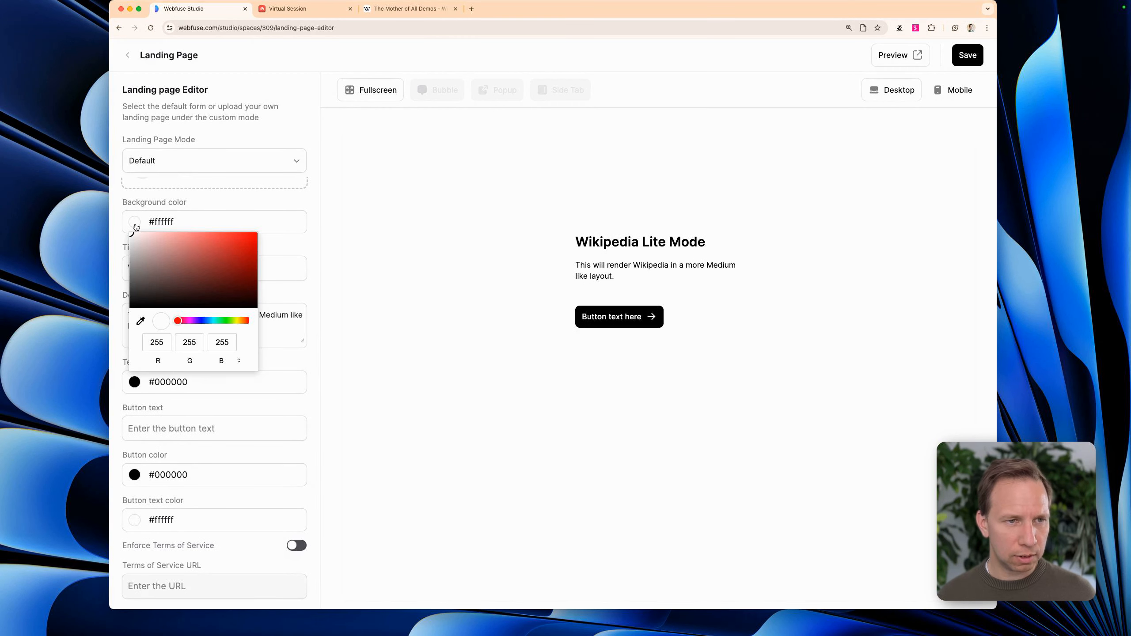
{"action": "mouse_move", "coordinate": [134, 236]}
{"action": "left_mouse_down"}
{"action": "mouse_move", "coordinate": [146, 244]}
{"action": "mouse_move", "coordinate": [130, 247]}
{"action": "left_mouse_up"}
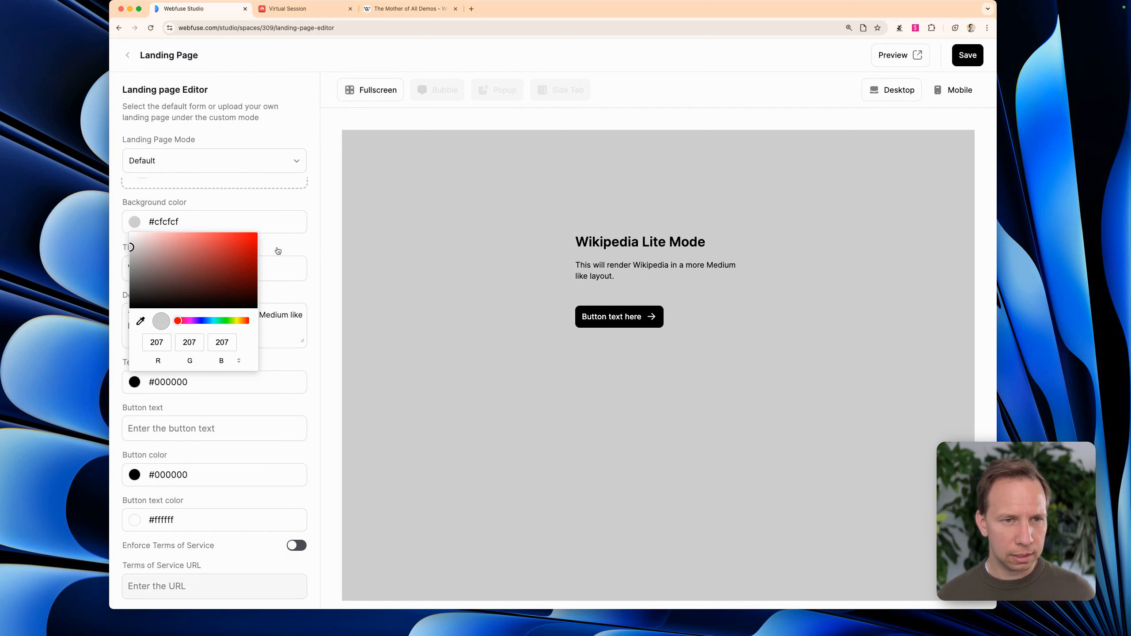
{"action": "left_click", "coordinate": [278, 252]}
Upload the Unsplash JPEG from the Demo folder as the landing page's background image
{"action": "scroll", "coordinate": [161, 222], "scroll_direction": "up", "scroll_amount": 3}
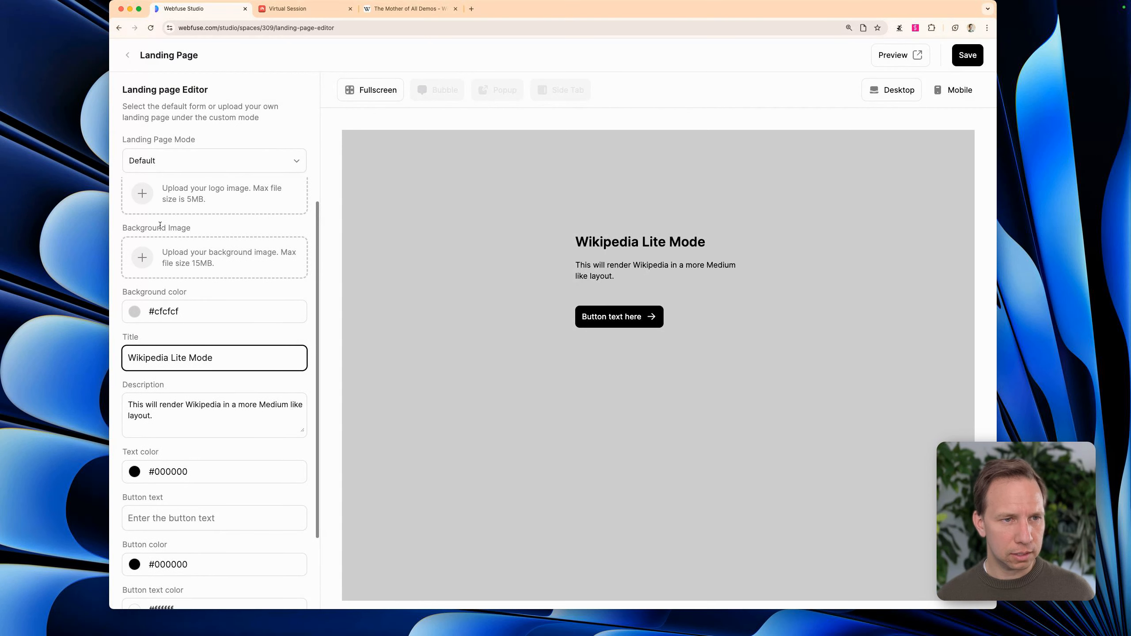
{"action": "left_click", "coordinate": [141, 259]}
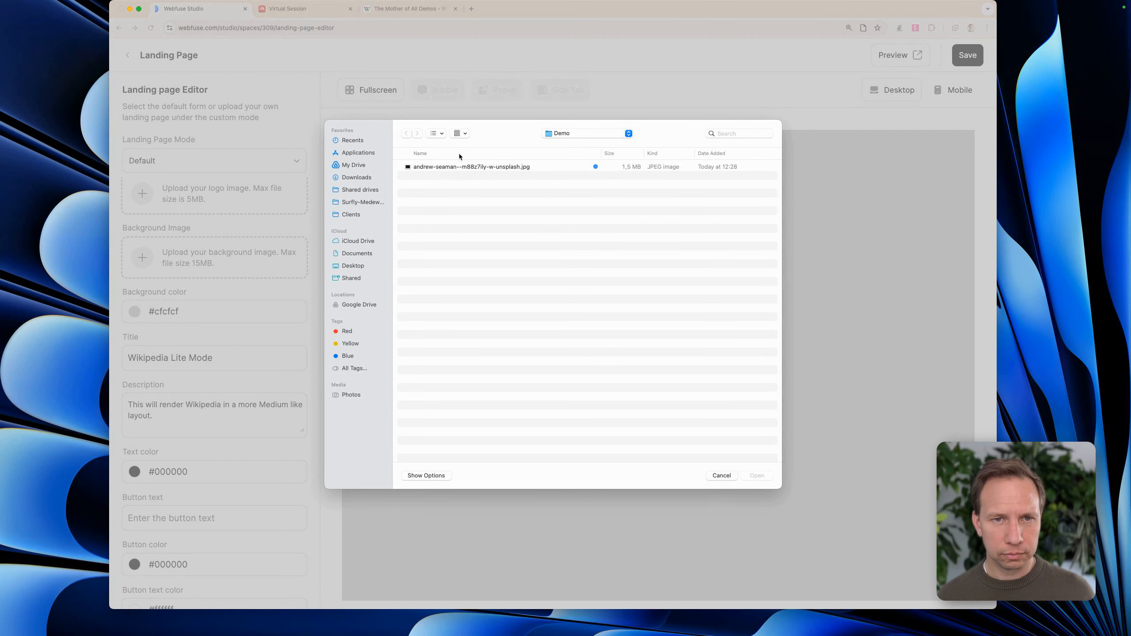
{"action": "left_click", "coordinate": [456, 168]}
{"action": "left_click", "coordinate": [757, 475]}
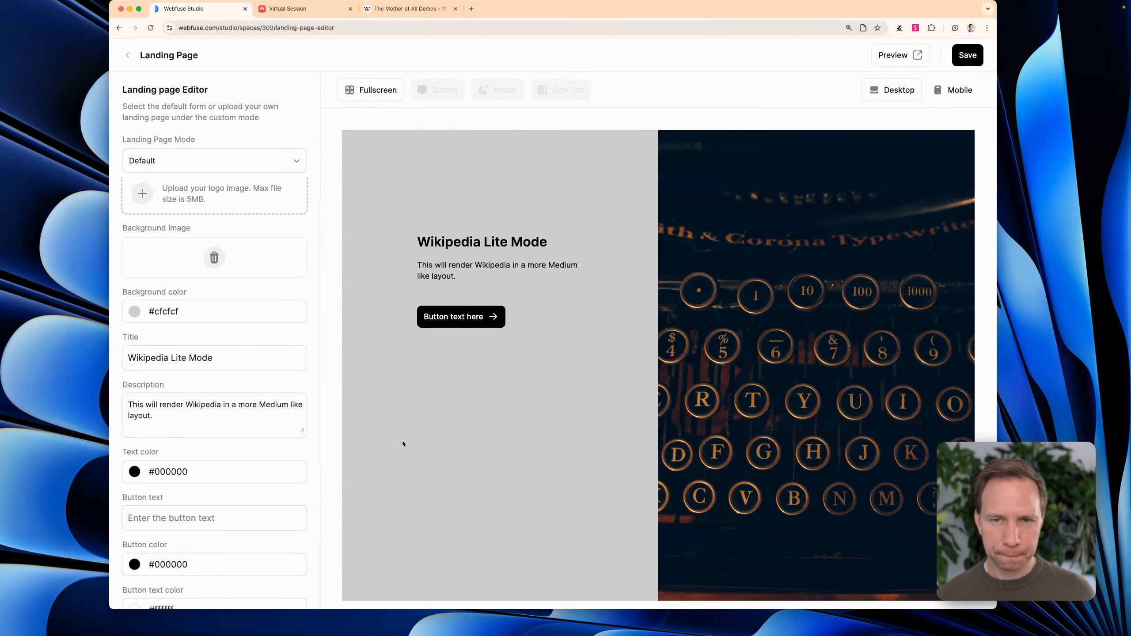
Set the landing page's button text to "Let's go!", save the changes and leave the editor
{"action": "scroll", "coordinate": [167, 426], "scroll_direction": "down", "scroll_amount": 3}
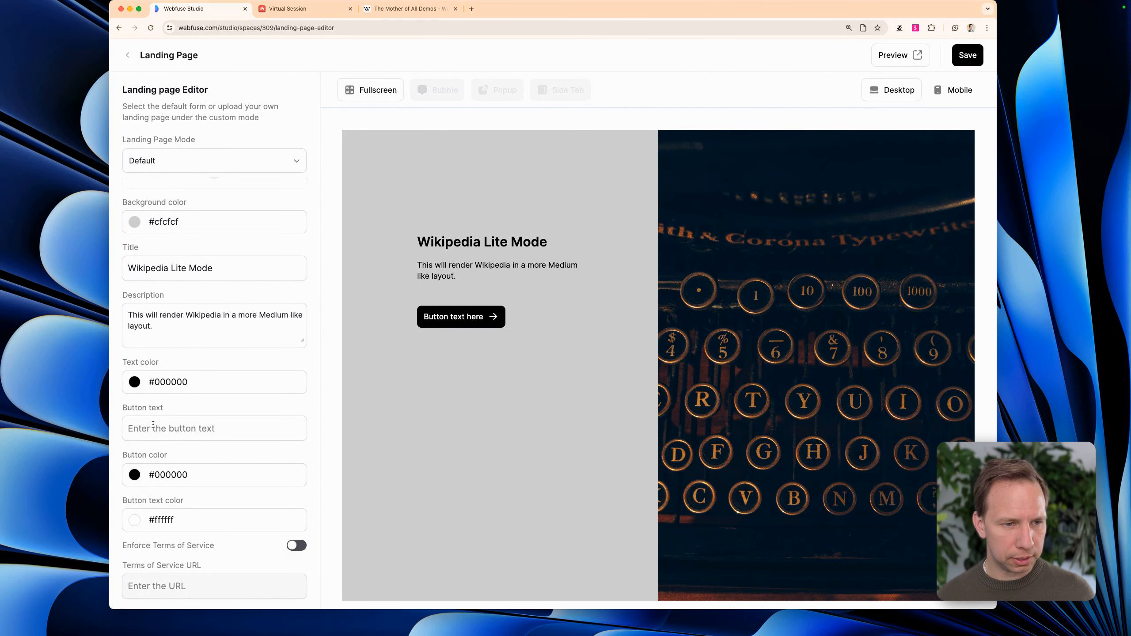
{"action": "left_click", "coordinate": [153, 424]}
{"action": "type", "text": "Let's go!"}
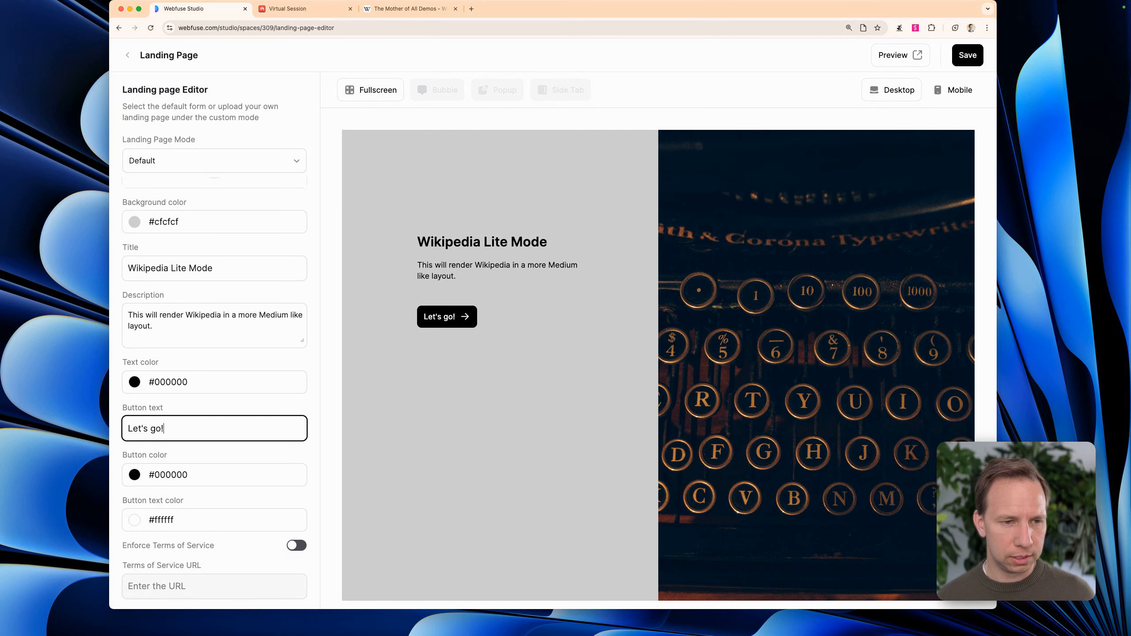
{"action": "left_click", "coordinate": [966, 57]}
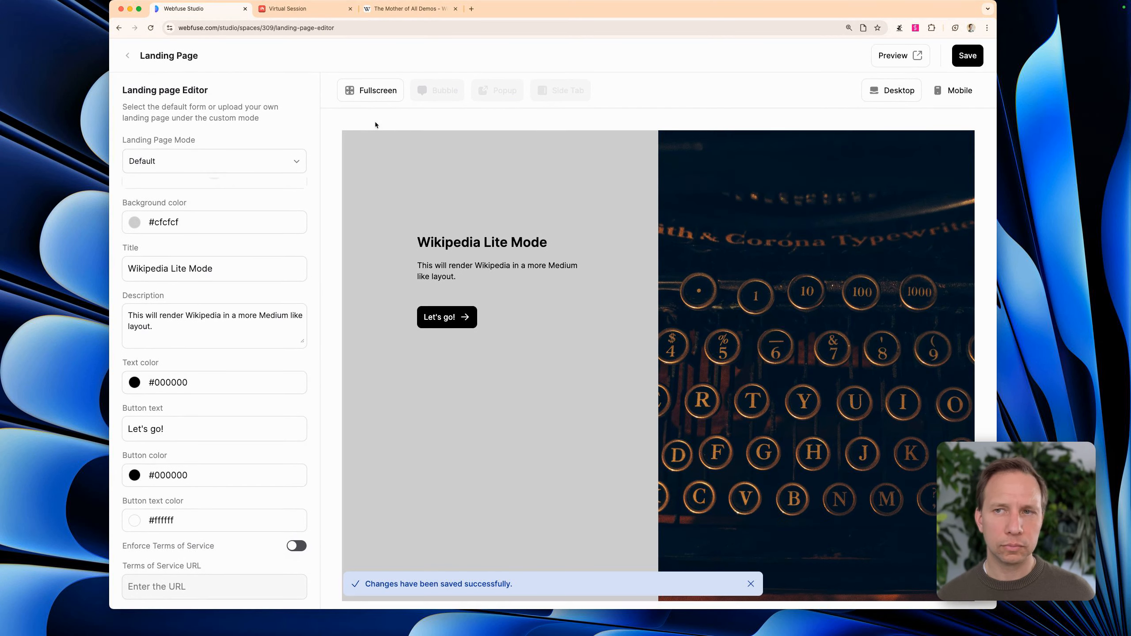
{"action": "left_click", "coordinate": [128, 57]}
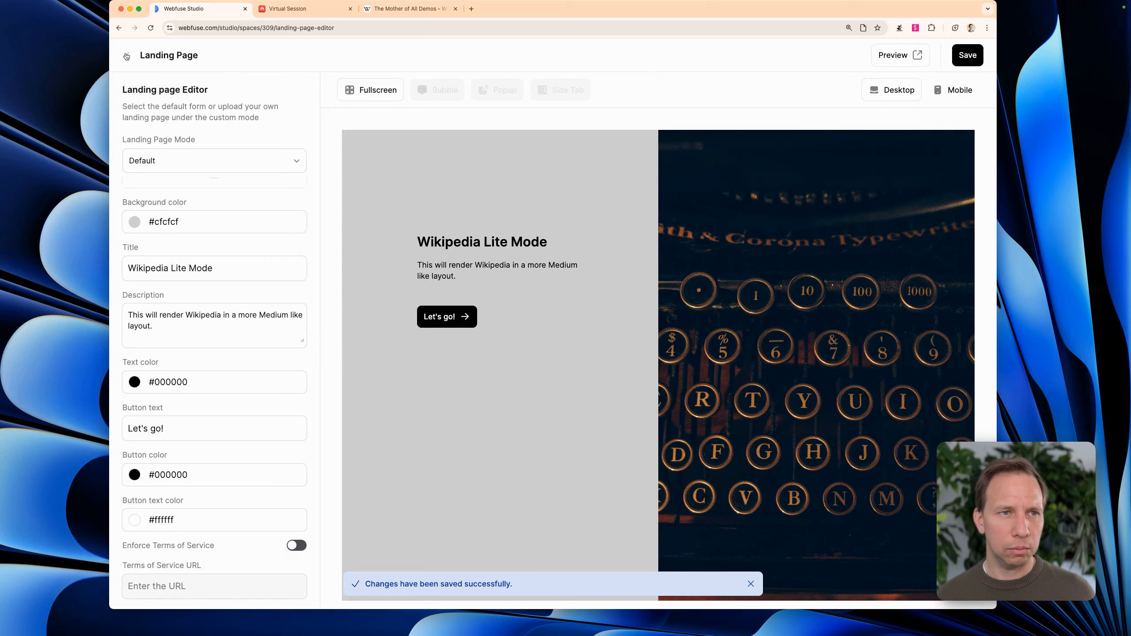
Enable the landing page for the wikipedia space and copy the space's link
{"action": "left_click", "coordinate": [296, 255]}
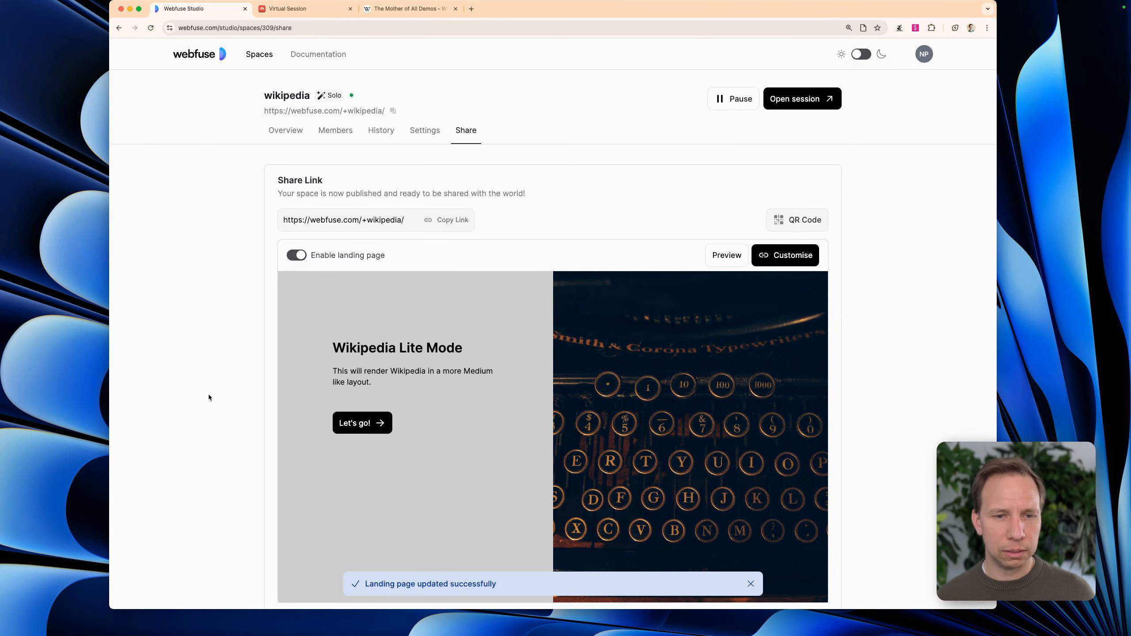
{"action": "left_click", "coordinate": [394, 110]}
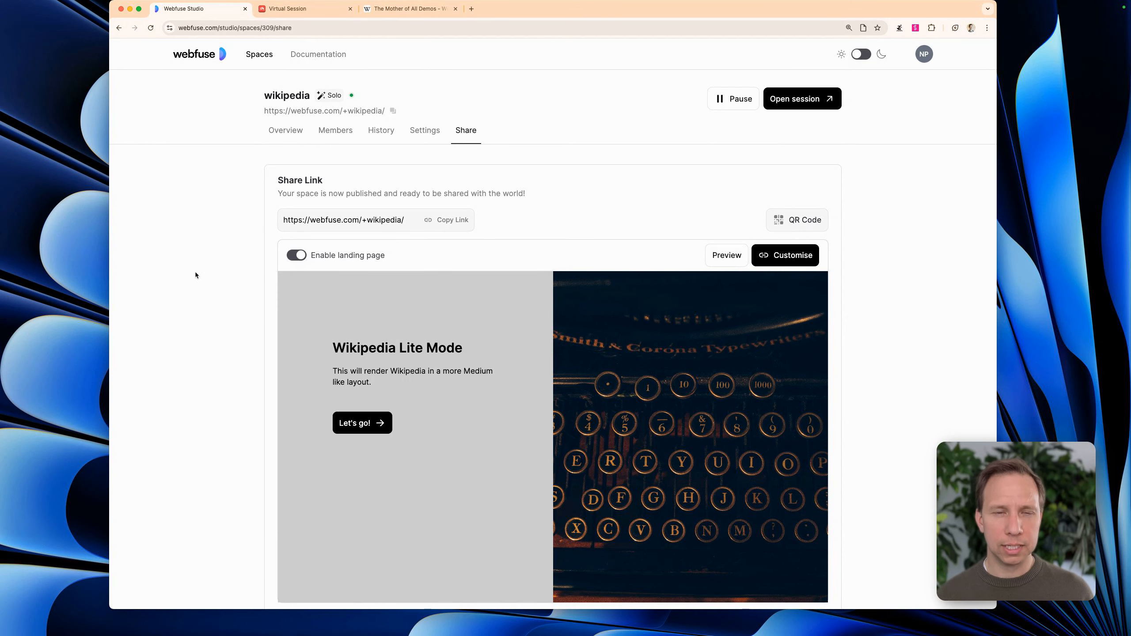
Open the copied space link in a new incognito window and start the session from its landing page
{"action": "key", "text": "super+shift+n"}
{"action": "key", "text": "super+v"}
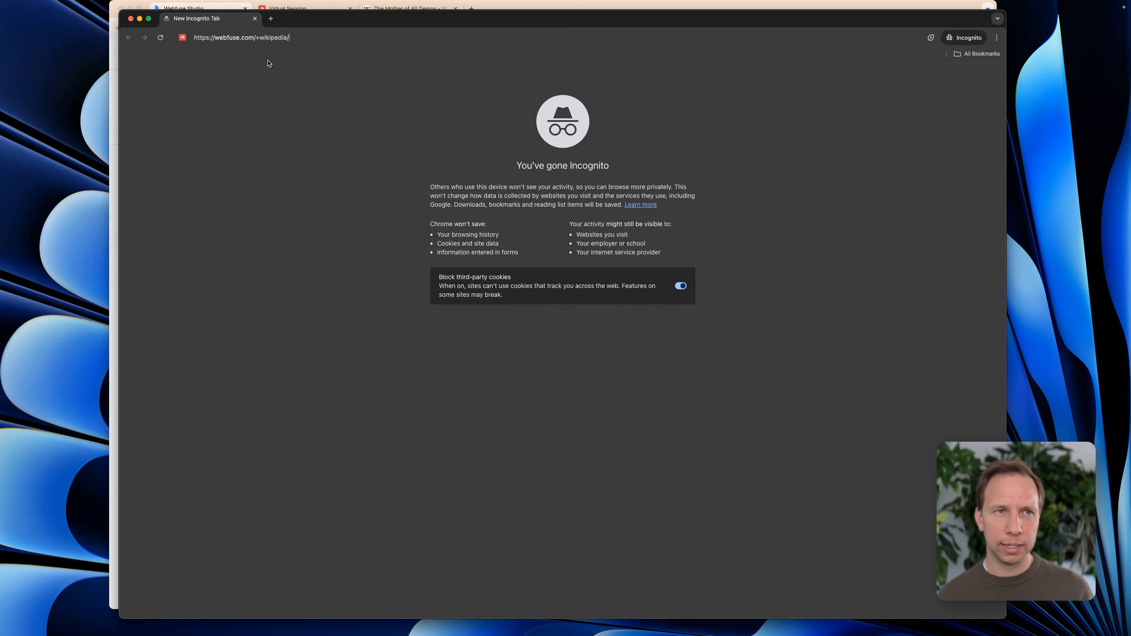
{"action": "key", "text": "Return"}
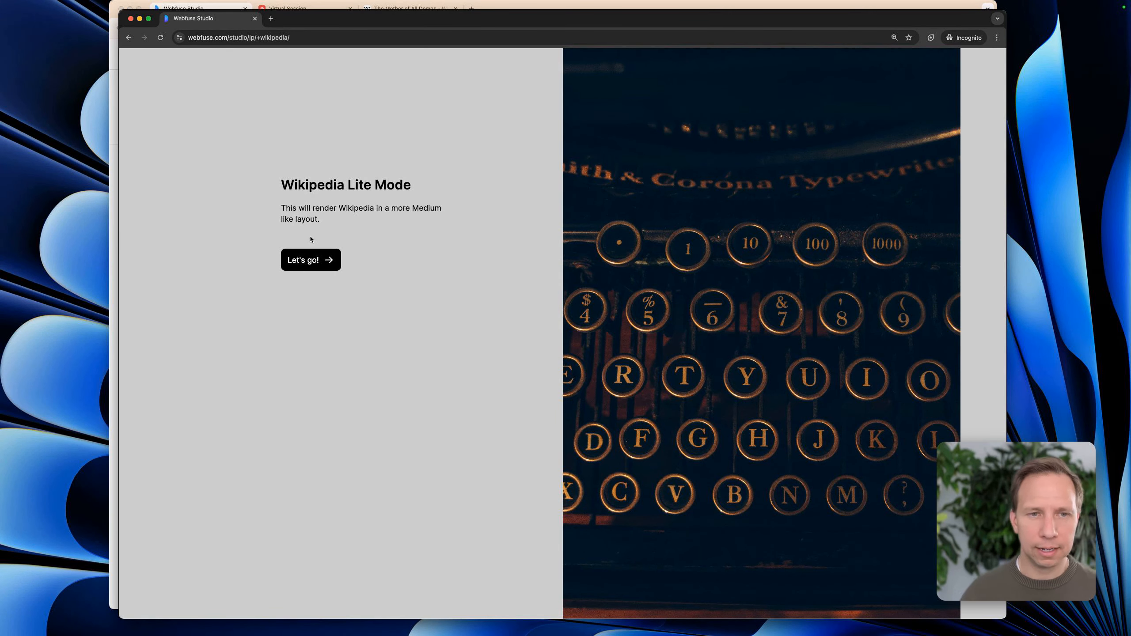
{"action": "left_click", "coordinate": [307, 260]}
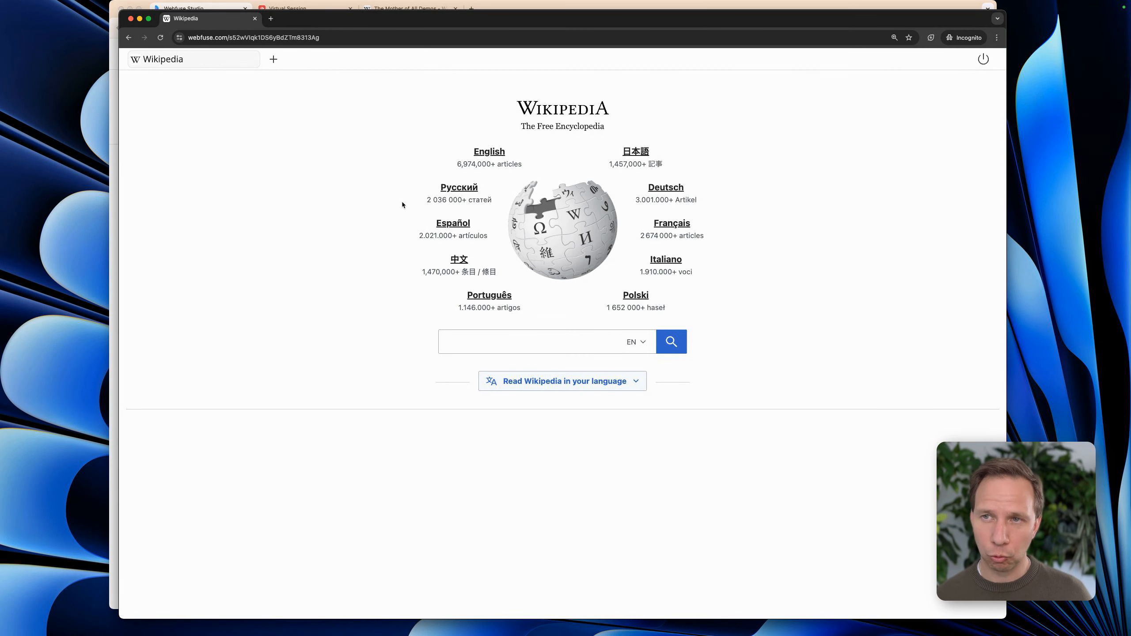
Search Wikipedia for "mother of all demo" within the session and open the article The Mother of All Demos
{"action": "left_click", "coordinate": [450, 342]}
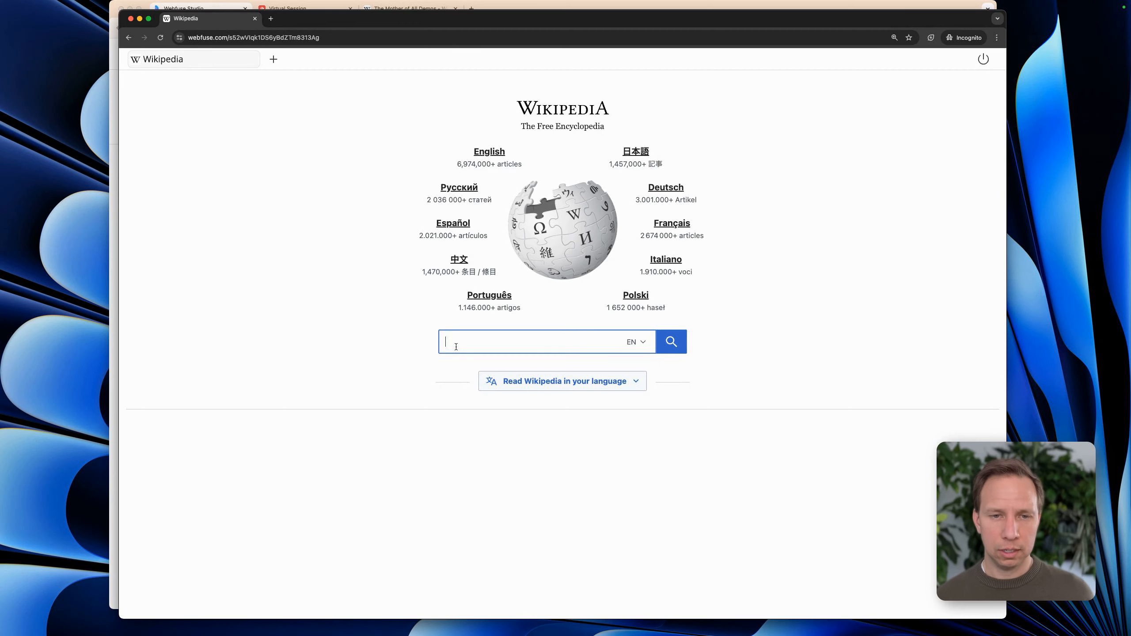
{"action": "type", "text": "mother of al"}
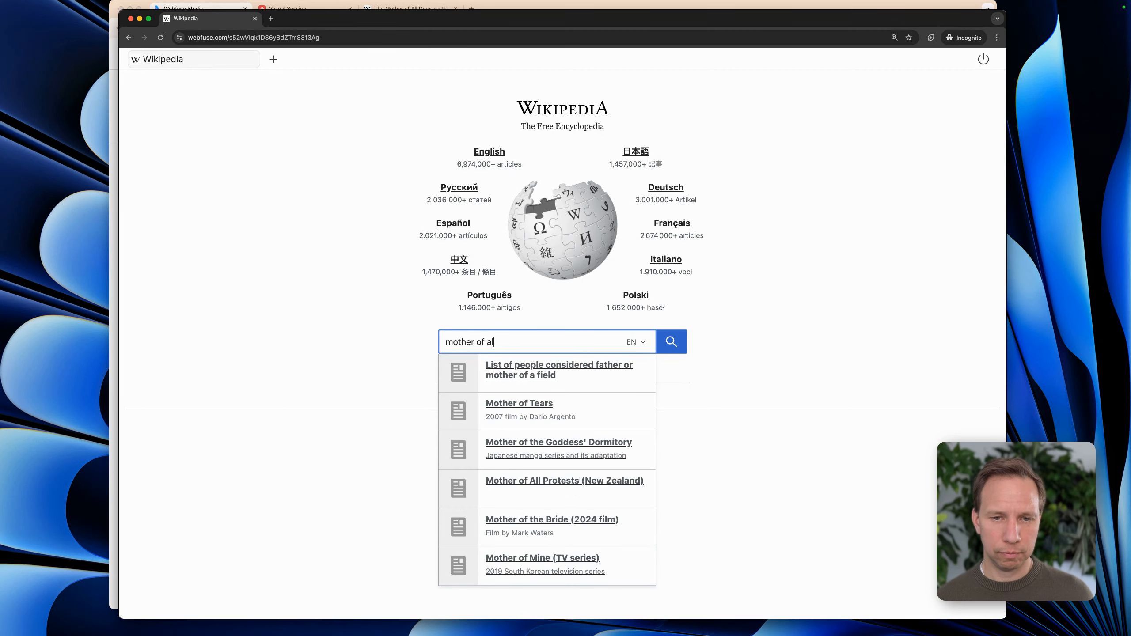
{"action": "type", "text": "l demo"}
{"action": "left_click", "coordinate": [483, 369]}
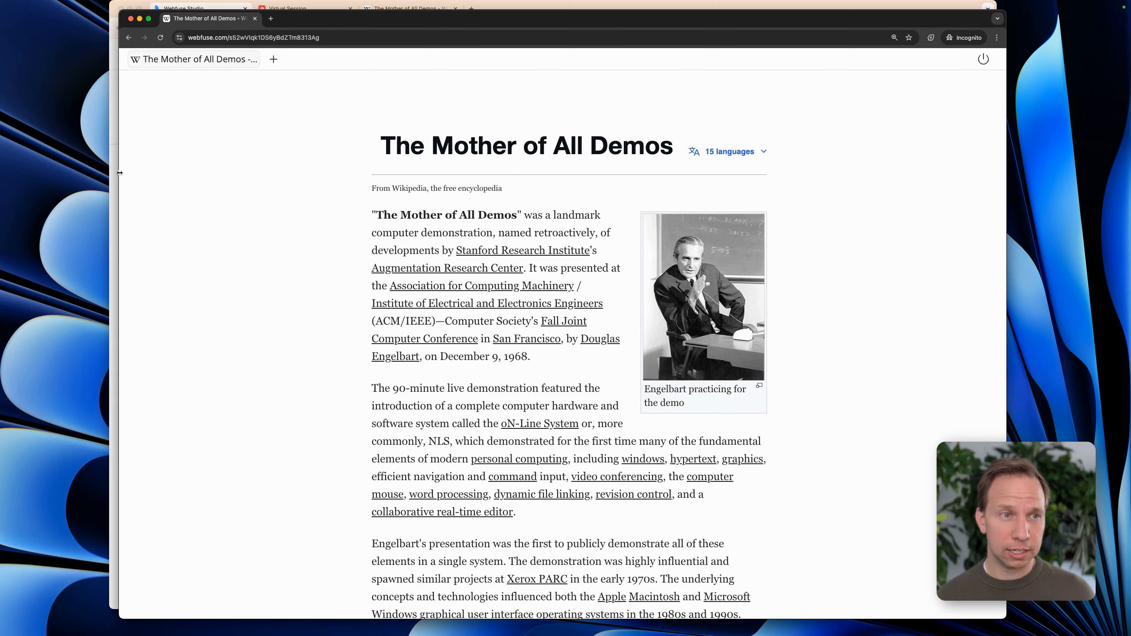
Place the original Wikipedia article window beside the incognito session and compare its layout with the focus mode version down to the Influence section
{"action": "left_click_drag", "start_coordinate": [119, 173], "coordinate": [382, 186]}
{"action": "left_click", "coordinate": [158, 259]}
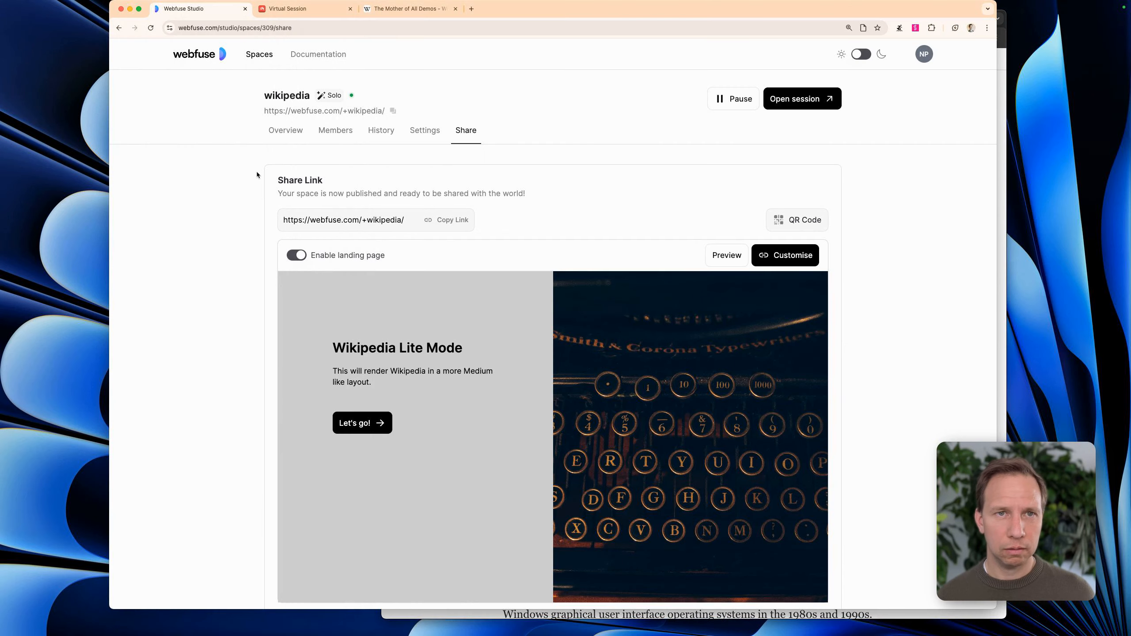
{"action": "left_click", "coordinate": [415, 14]}
{"action": "left_click_drag", "start_coordinate": [600, 13], "coordinate": [529, 8]}
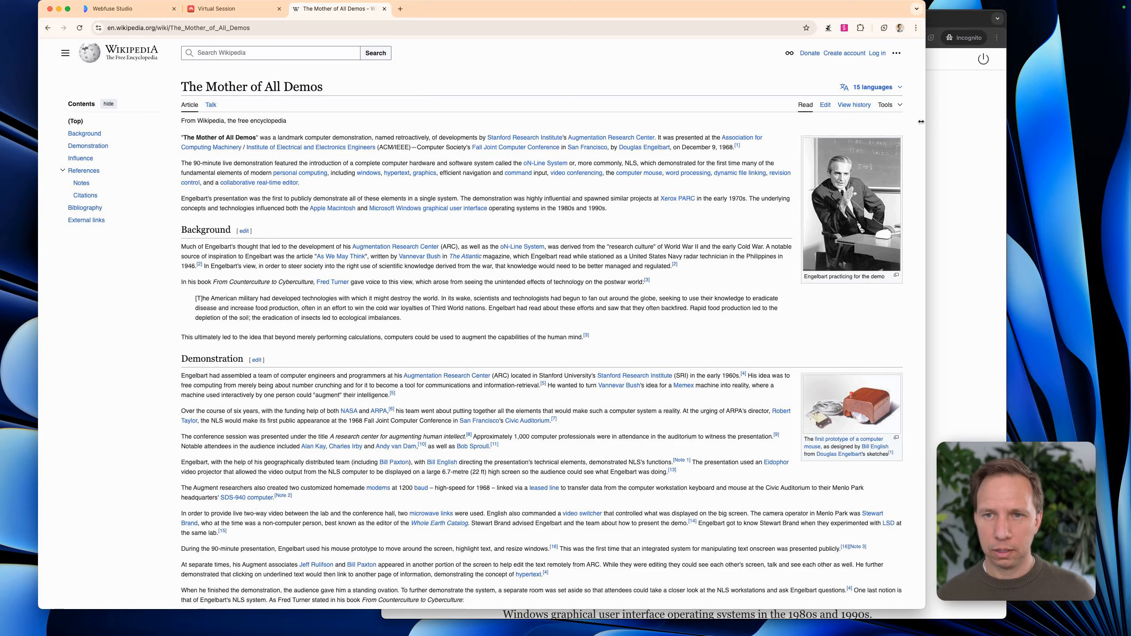
{"action": "left_click_drag", "start_coordinate": [925, 119], "coordinate": [649, 222]}
{"action": "left_click", "coordinate": [767, 286]}
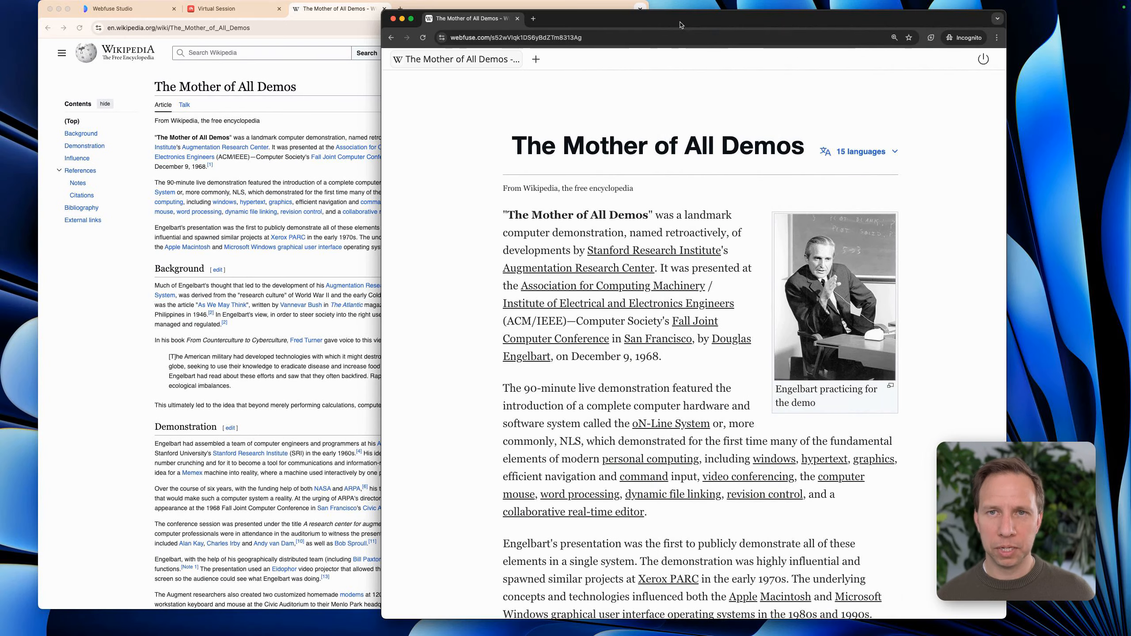
{"action": "scroll", "coordinate": [740, 179], "scroll_direction": "down", "scroll_amount": 15}
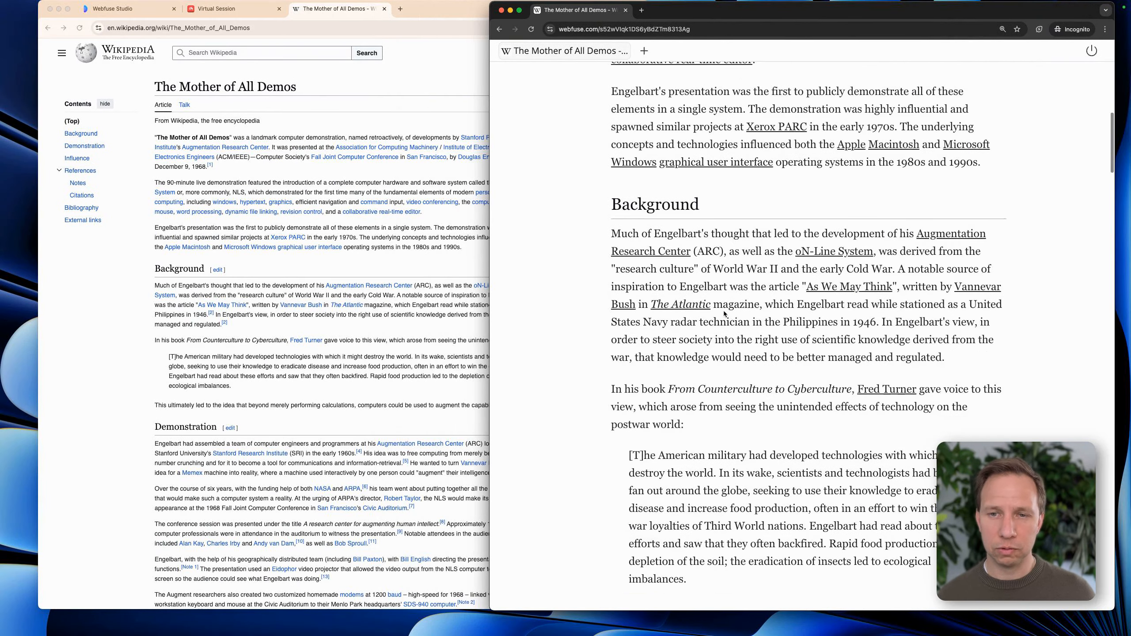
{"action": "scroll", "coordinate": [724, 314], "scroll_direction": "down", "scroll_amount": 15}
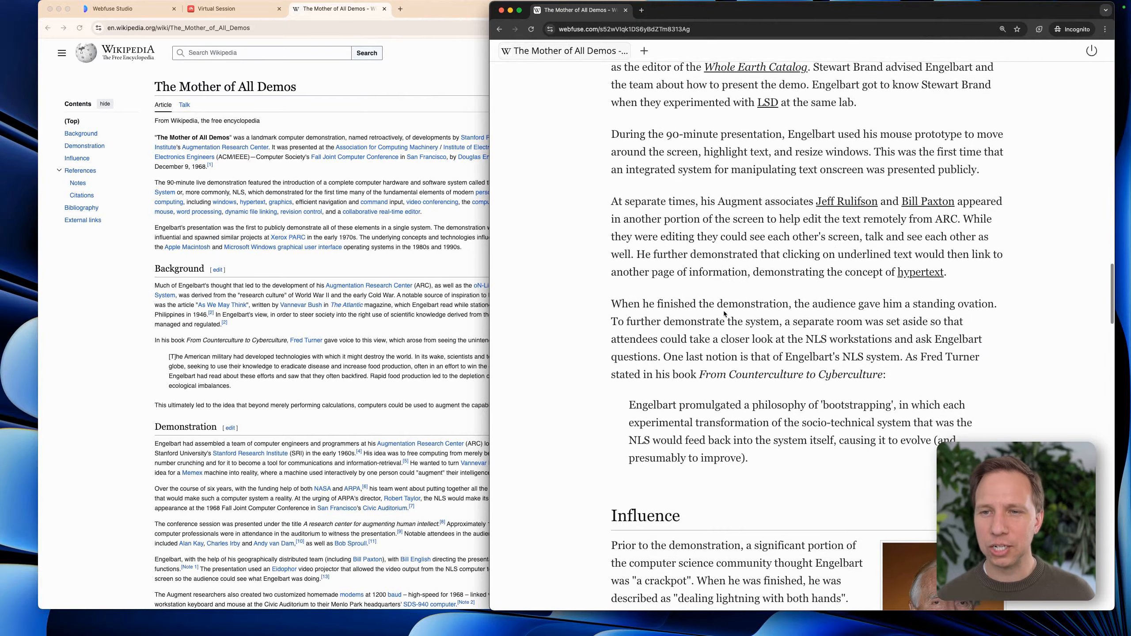
{"action": "scroll", "coordinate": [724, 312], "scroll_direction": "down", "scroll_amount": 1}
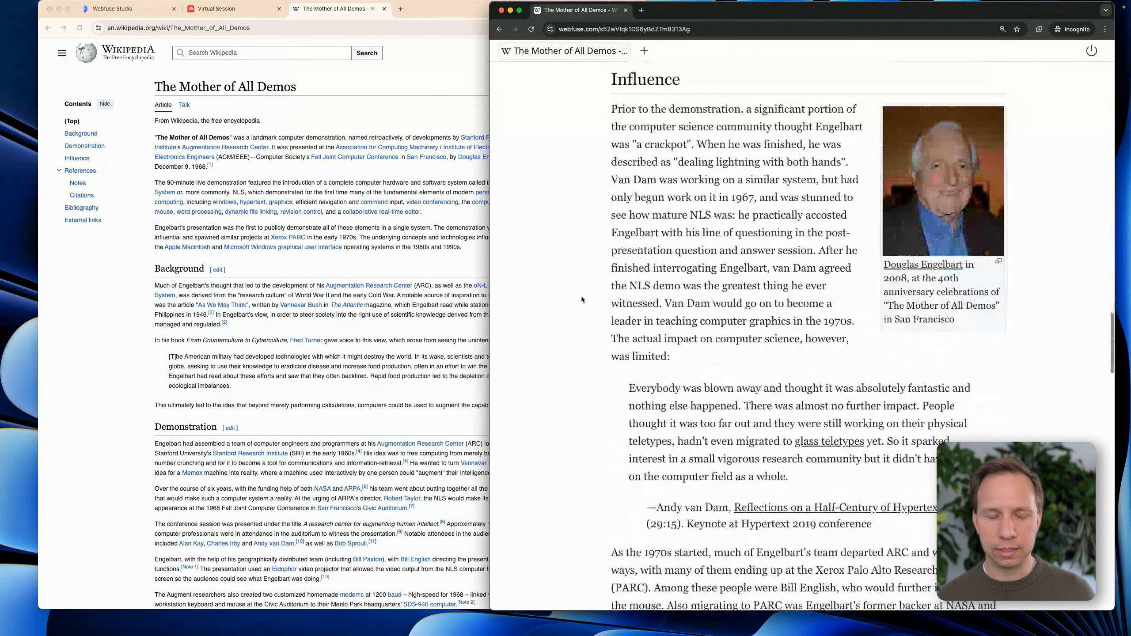
Switch back to Webfuse Studio in the regular browser window and open the overview of all spaces
{"action": "left_click", "coordinate": [392, 227]}
{"action": "left_click", "coordinate": [142, 8]}
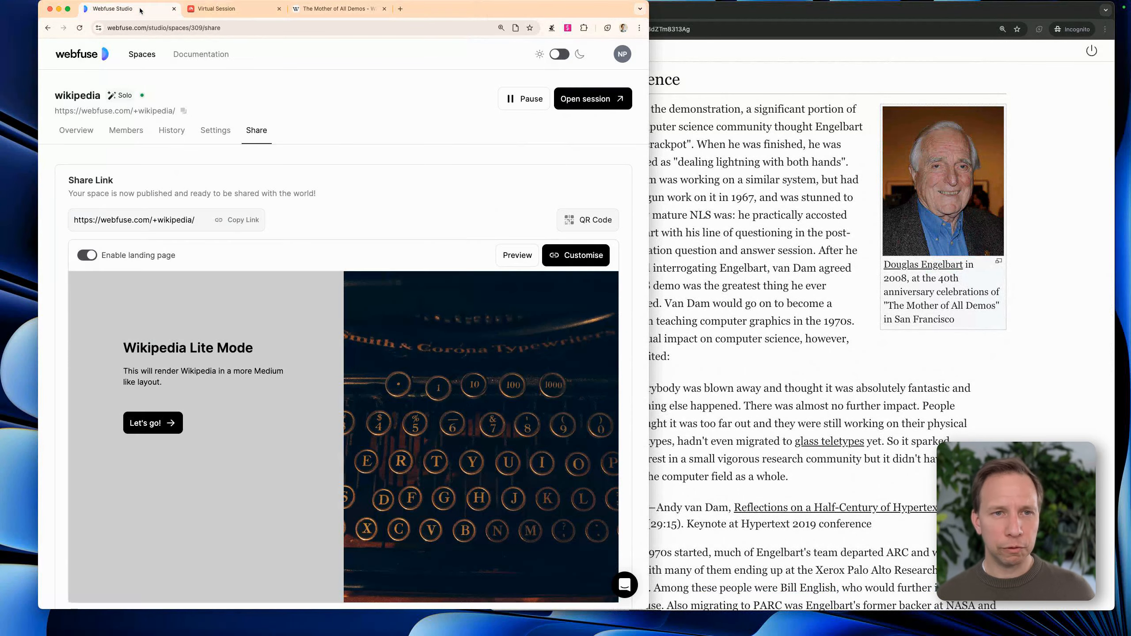
{"action": "left_click", "coordinate": [79, 57]}
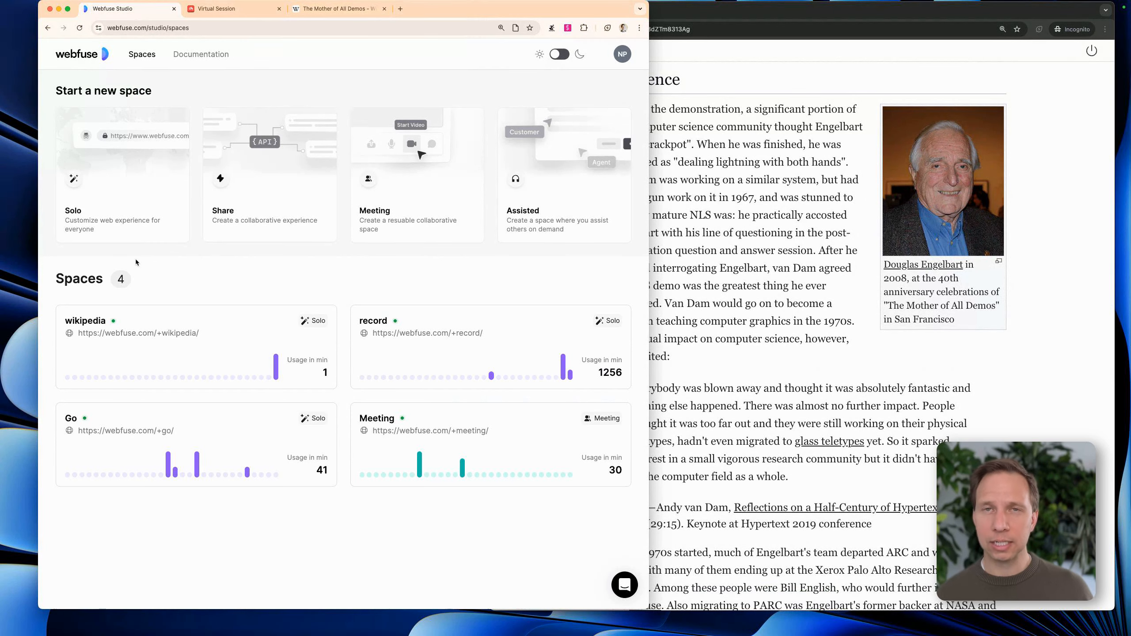